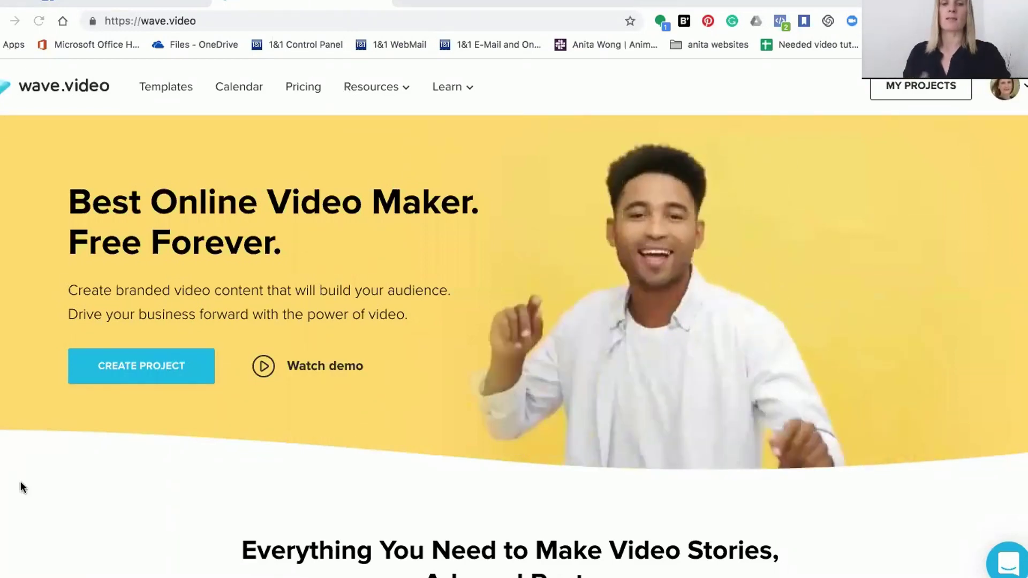
- Start a new video project from scratch and open its video format selection
click(144, 372)
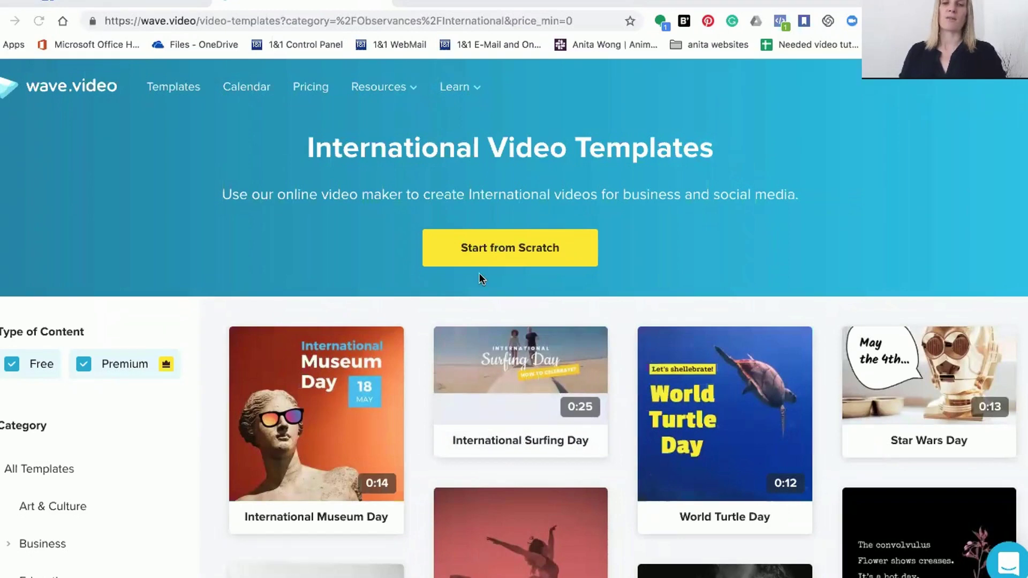
click(498, 252)
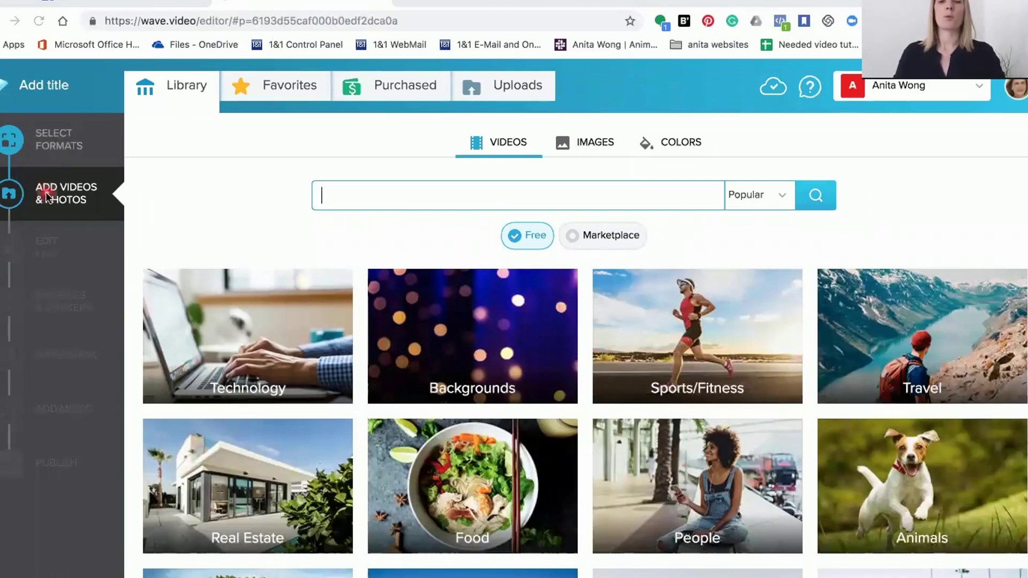
click(59, 142)
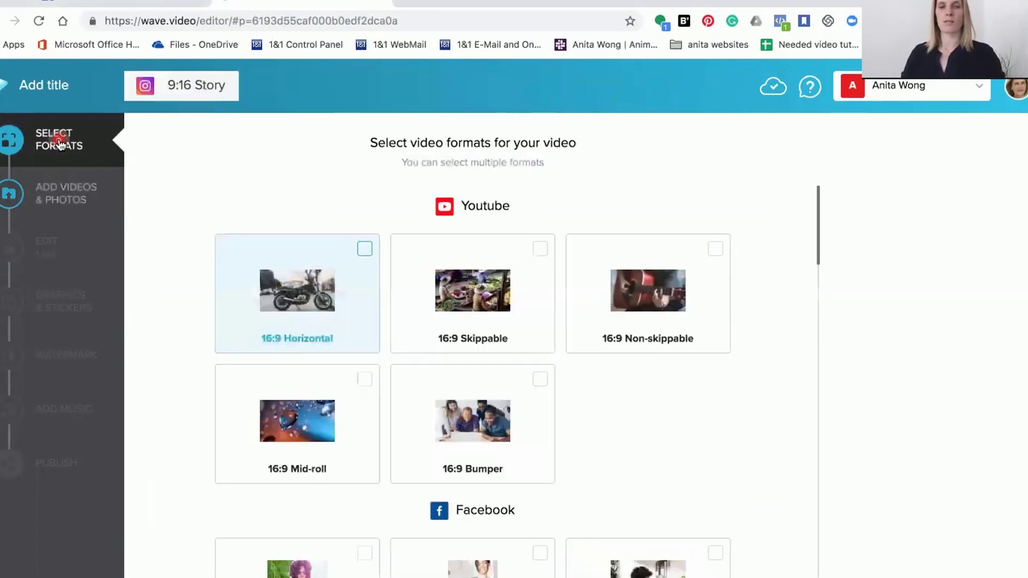
- Look through the YouTube video formats, previewing 16:9 Horizontal, Mid-roll and Bumper, and continue to the Facebook formats
click(185, 86)
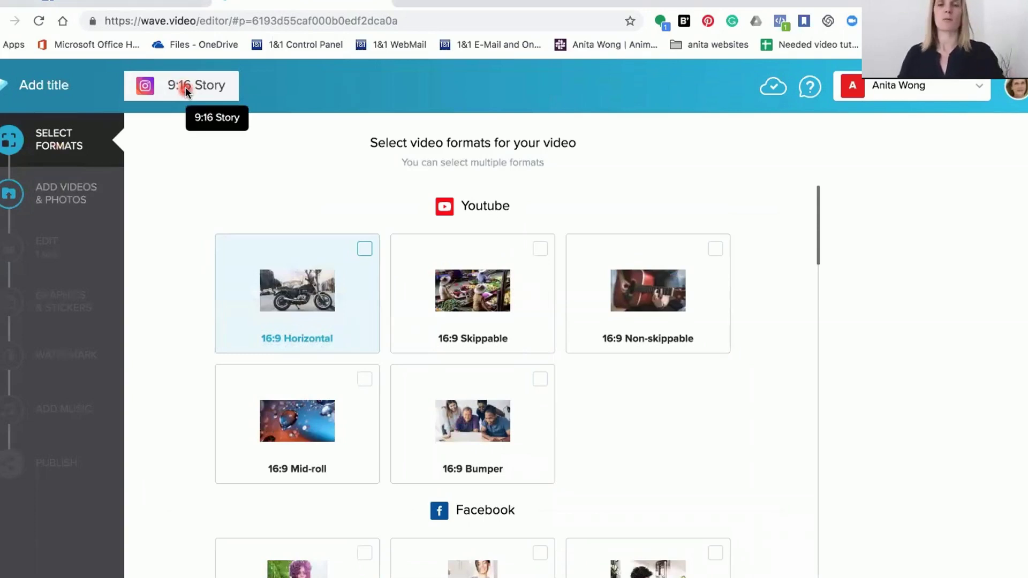
click(295, 270)
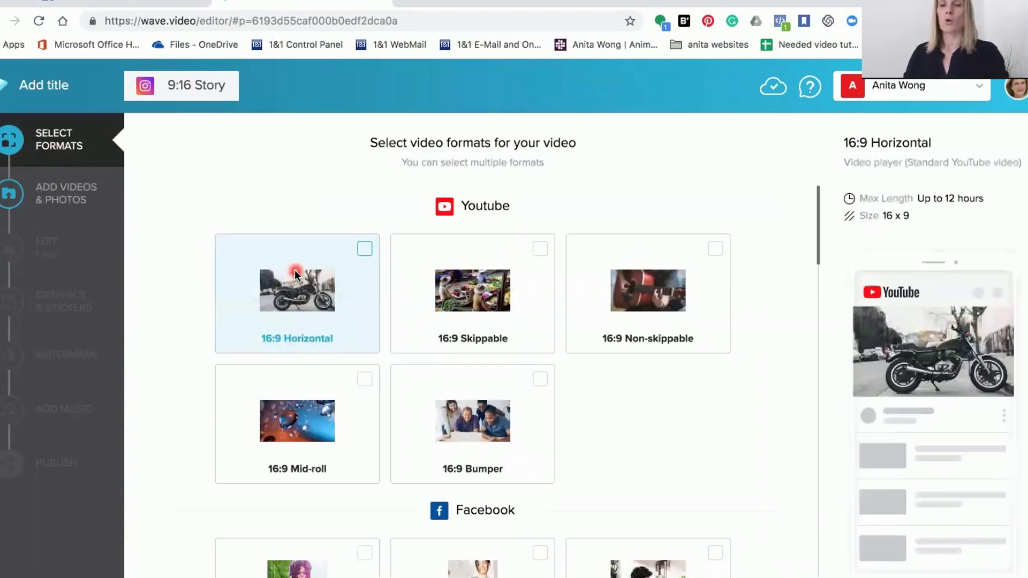
click(407, 403)
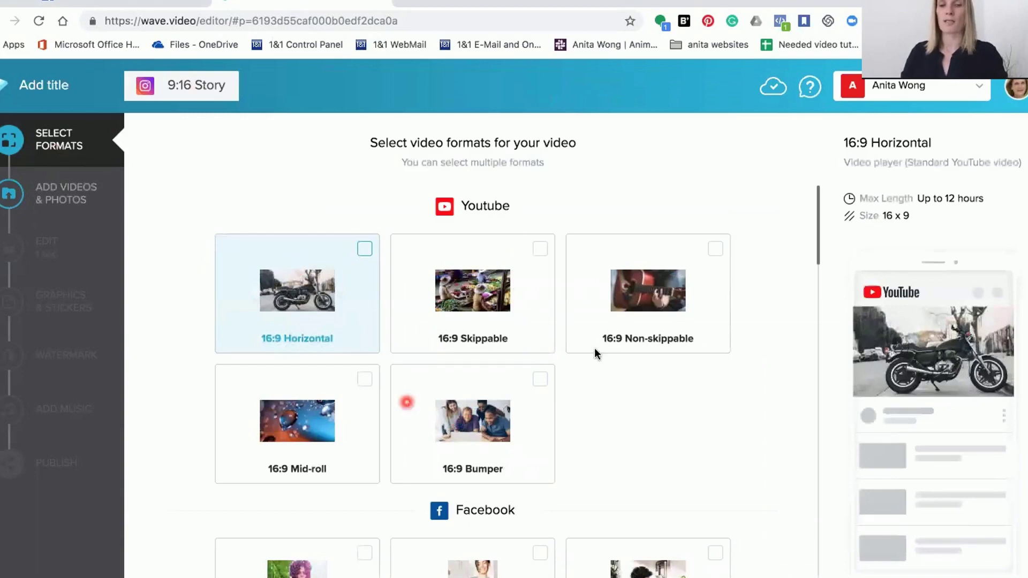
click(437, 402)
scroll(437, 402, down, 3)
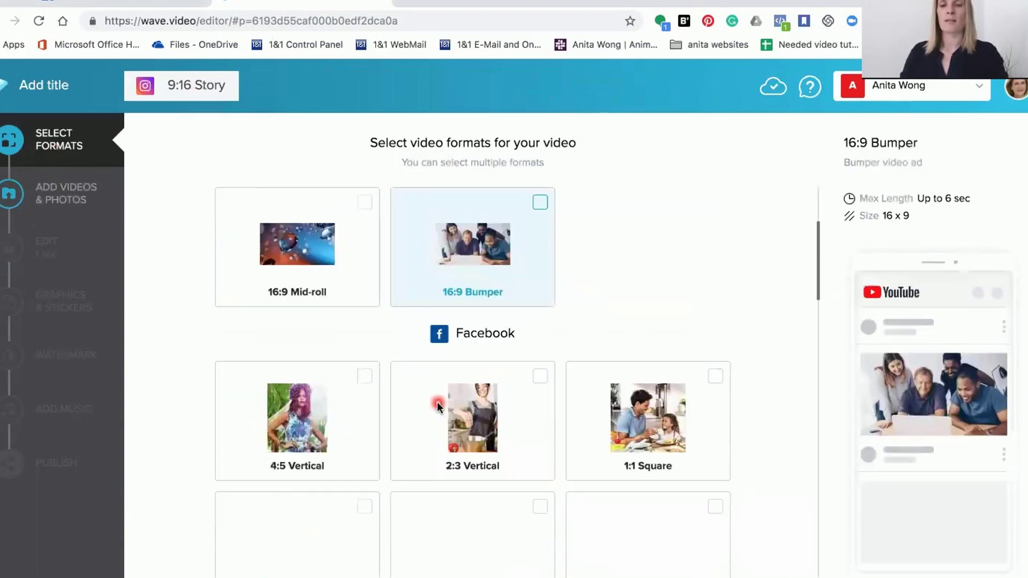
scroll(437, 401, down, 1)
scroll(437, 402, down, 1)
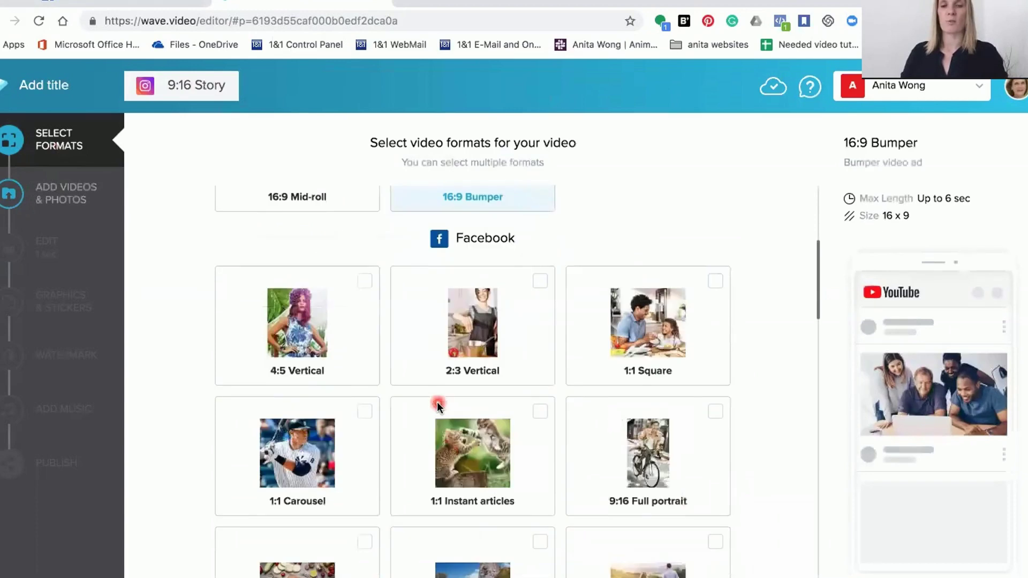
- Examine the Facebook 4:5 Vertical format's feed preview, maximum length and size
click(289, 365)
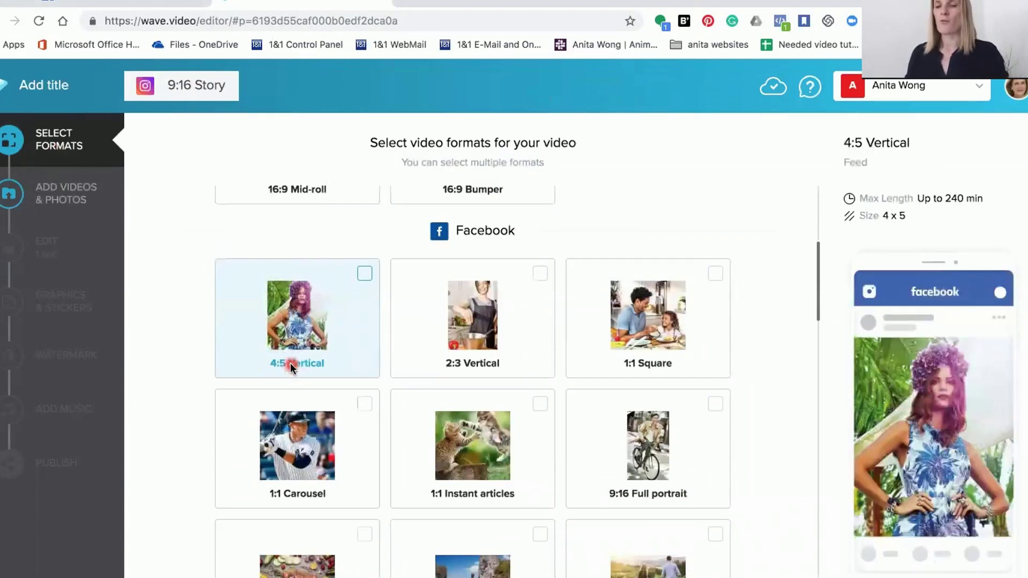
click(327, 245)
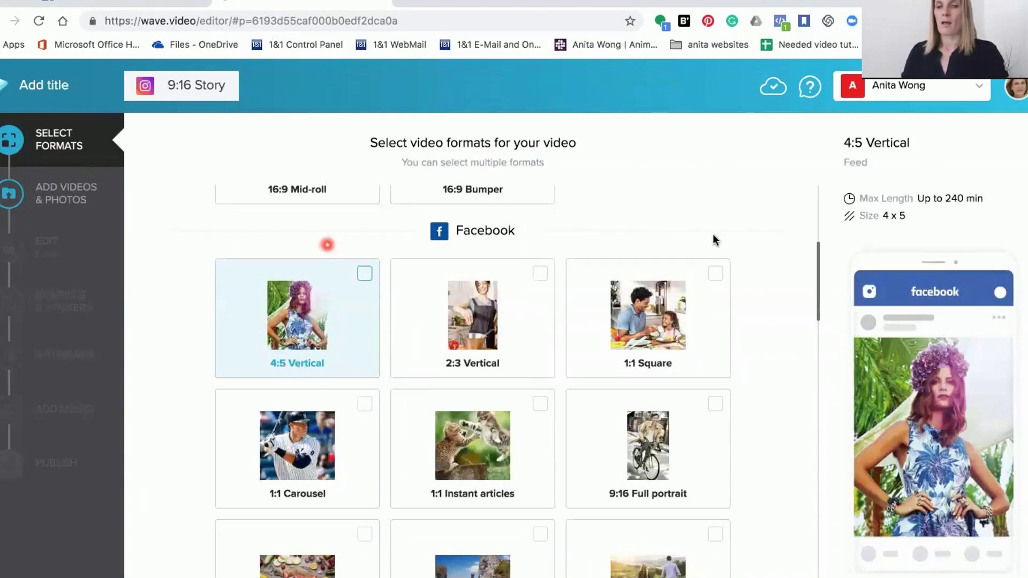
click(923, 421)
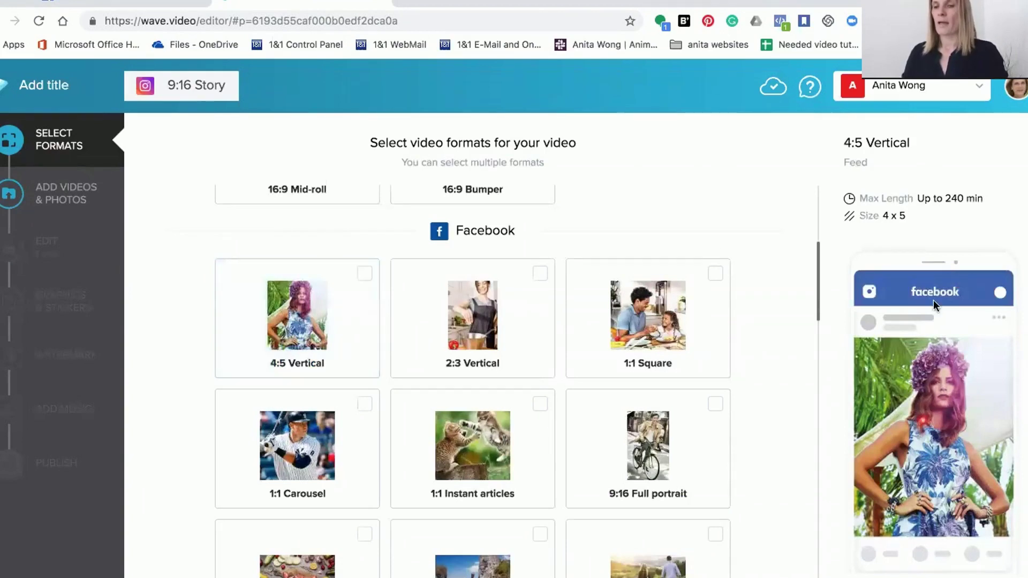
click(902, 301)
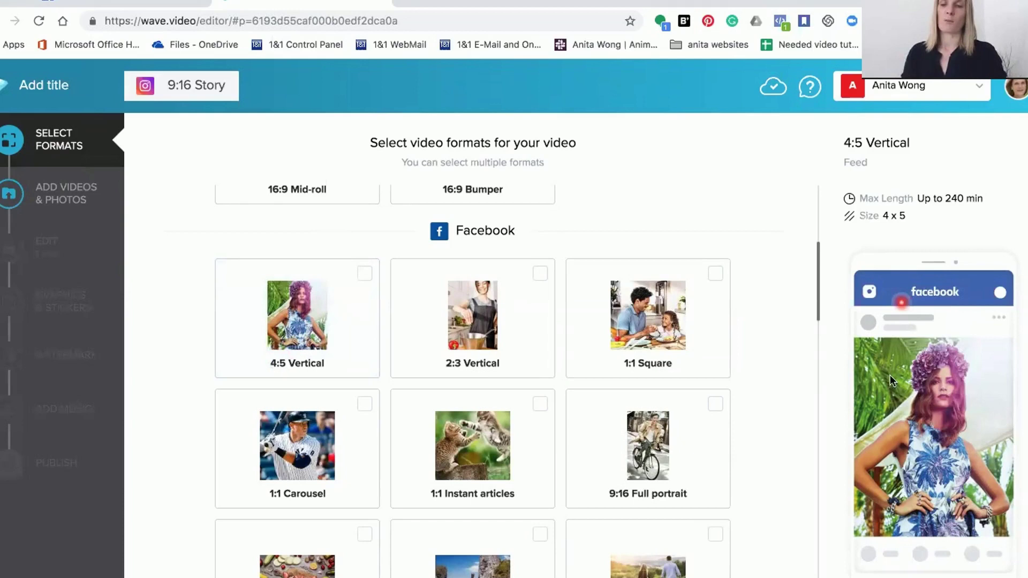
click(888, 248)
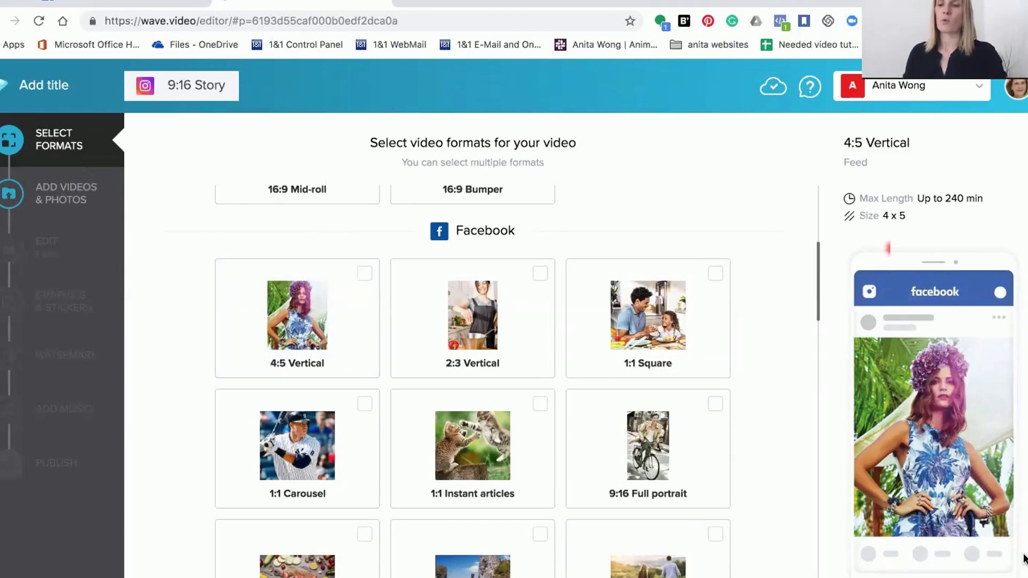
click(885, 551)
click(877, 450)
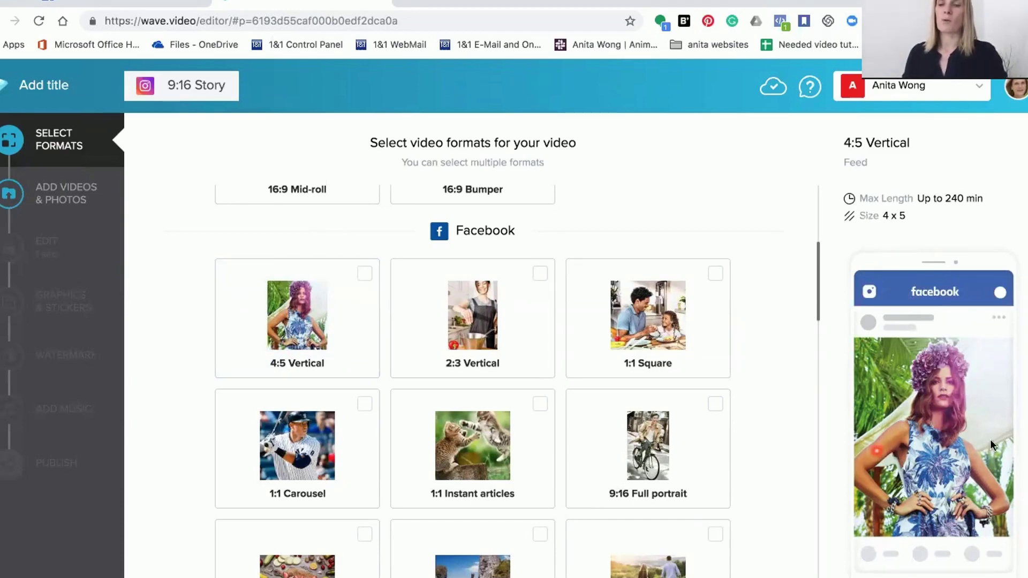
click(932, 503)
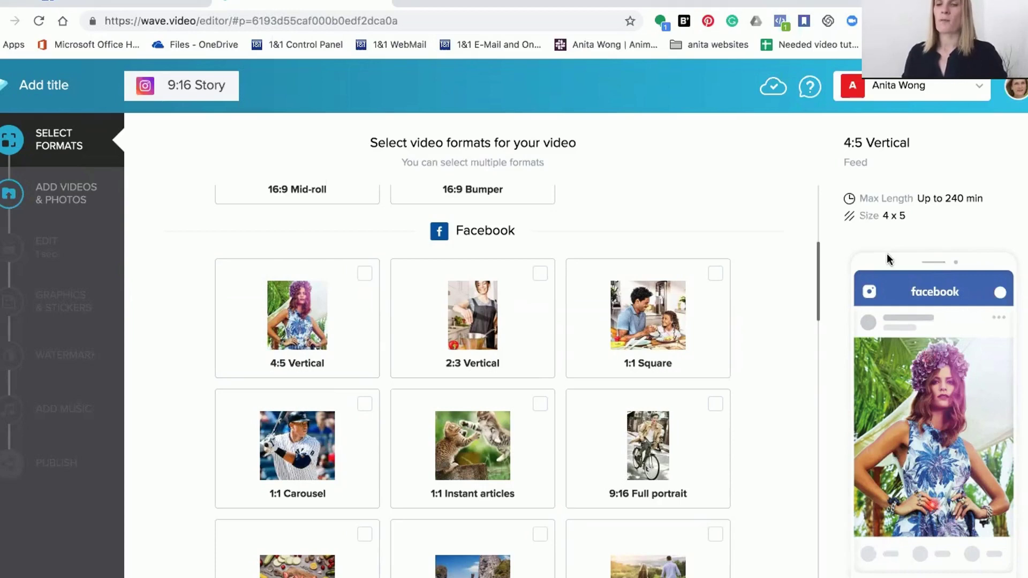
click(887, 254)
click(873, 205)
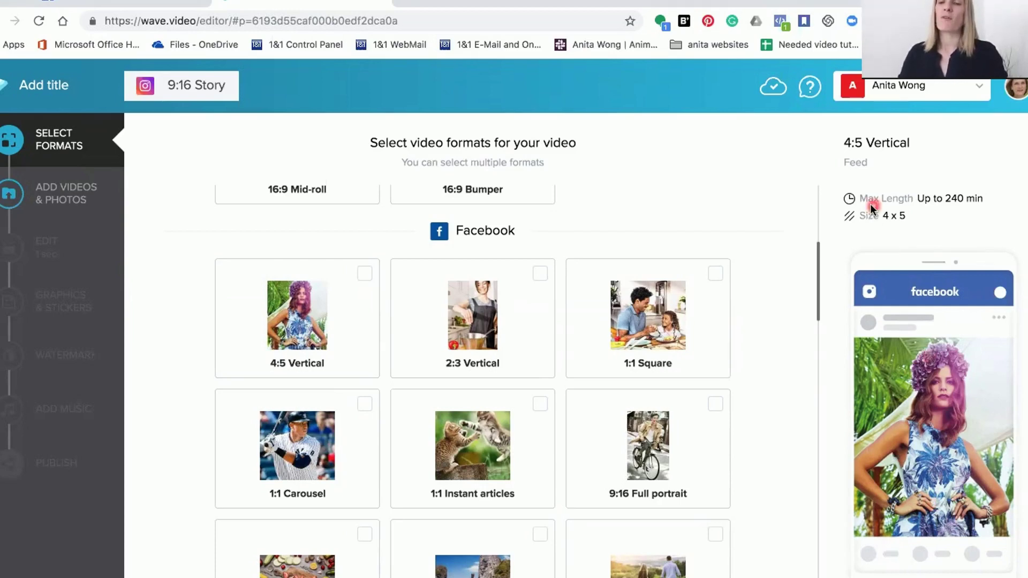
click(921, 203)
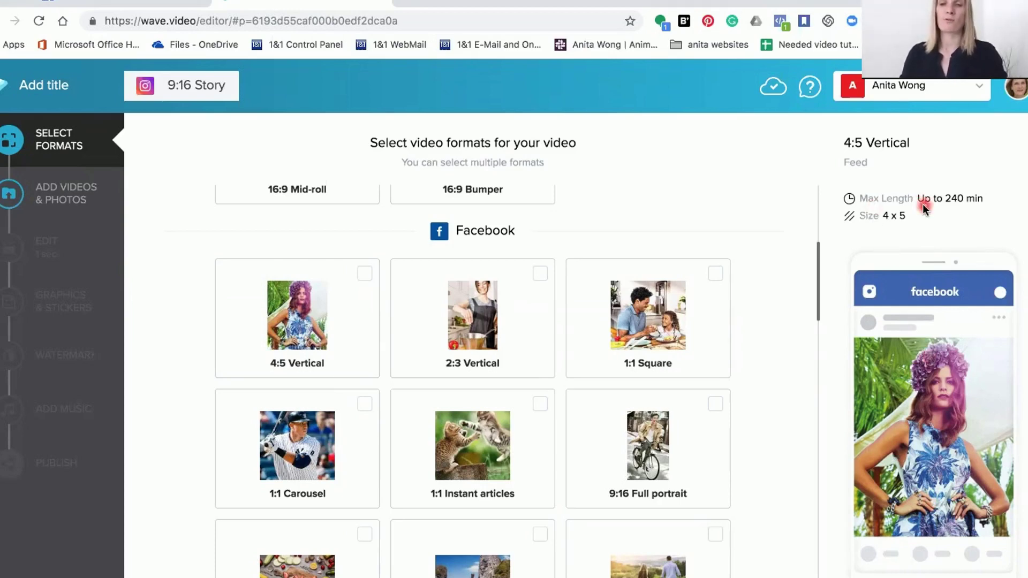
click(637, 231)
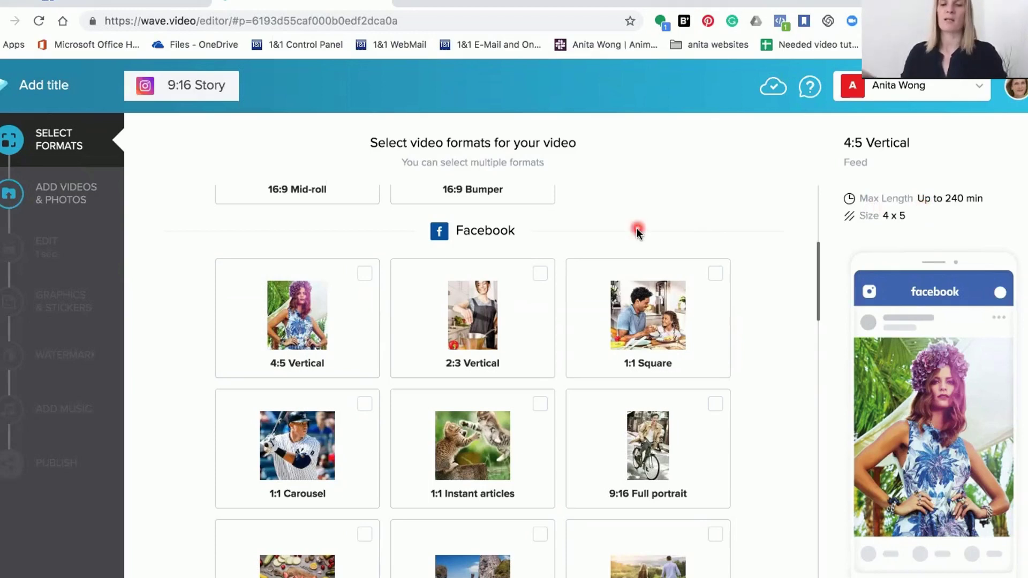
- Add the Facebook 4:5 Vertical and 2:3 Vertical formats to the project, comparing their previews
click(363, 277)
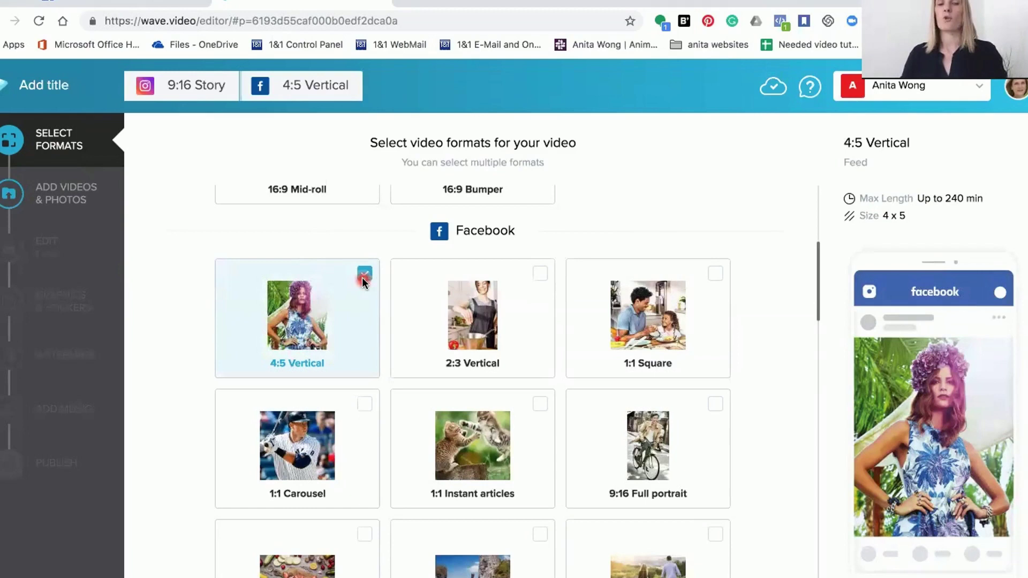
click(458, 329)
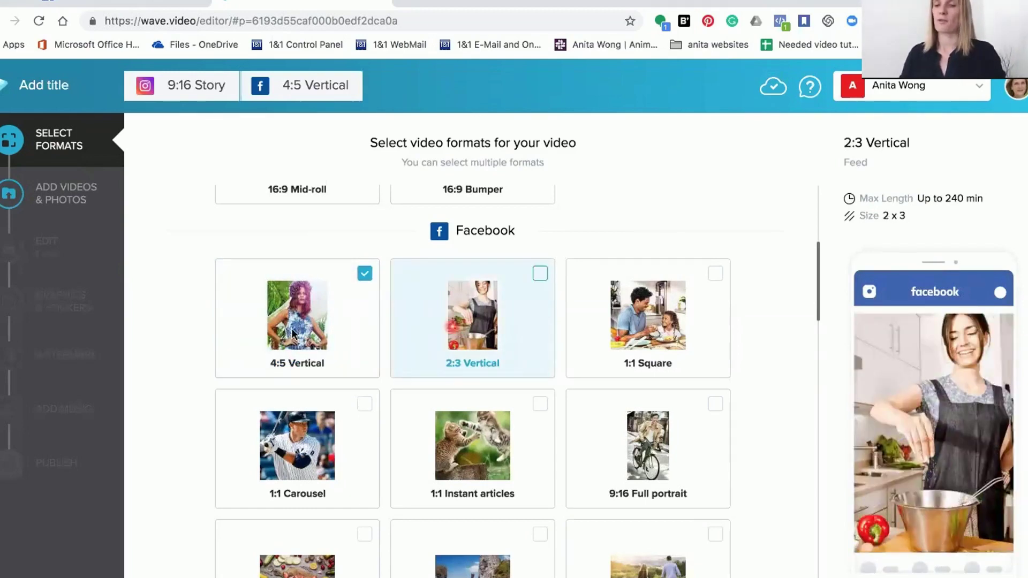
click(291, 329)
click(467, 315)
click(302, 318)
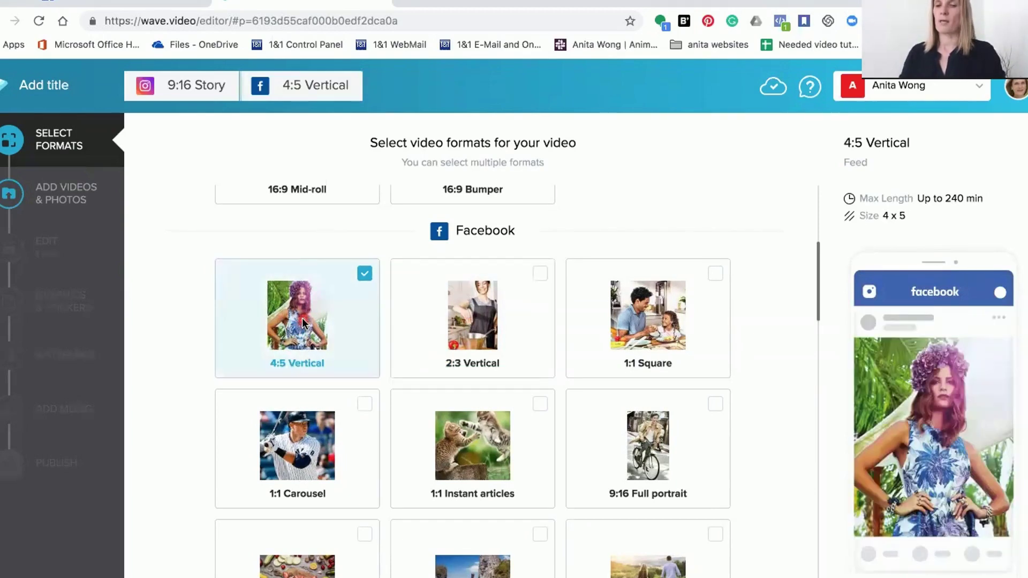
click(474, 316)
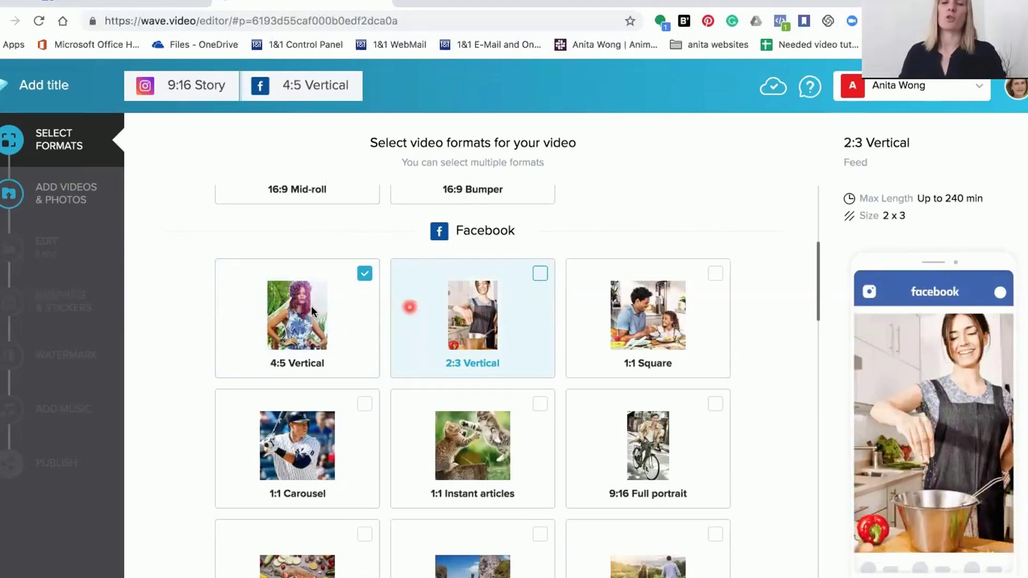
click(283, 312)
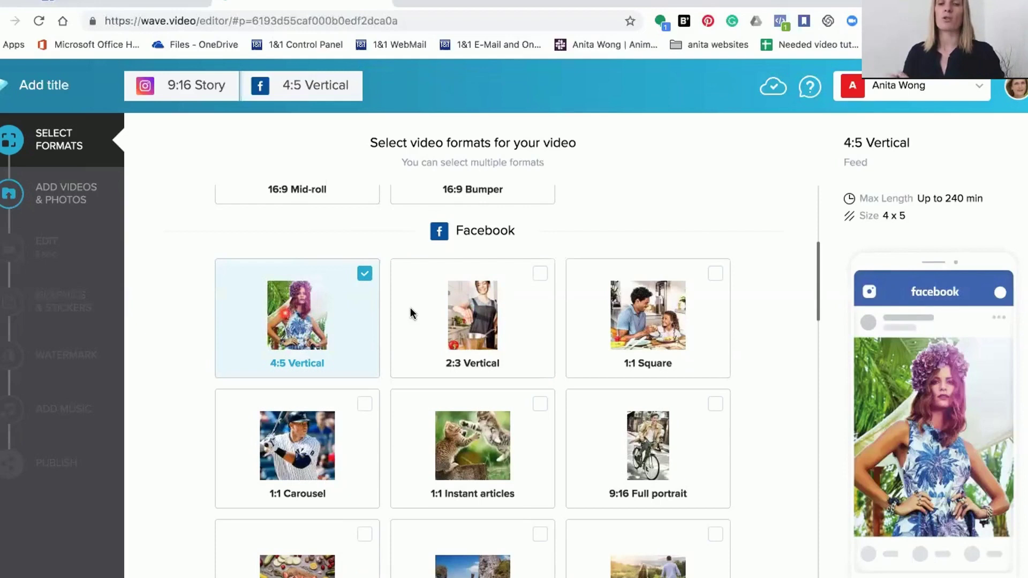
click(474, 321)
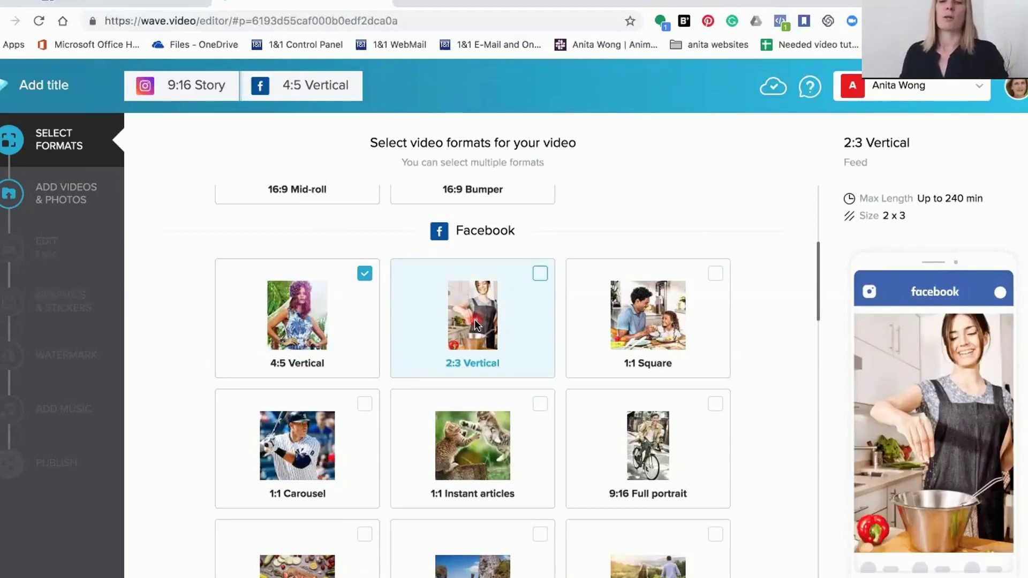
click(474, 319)
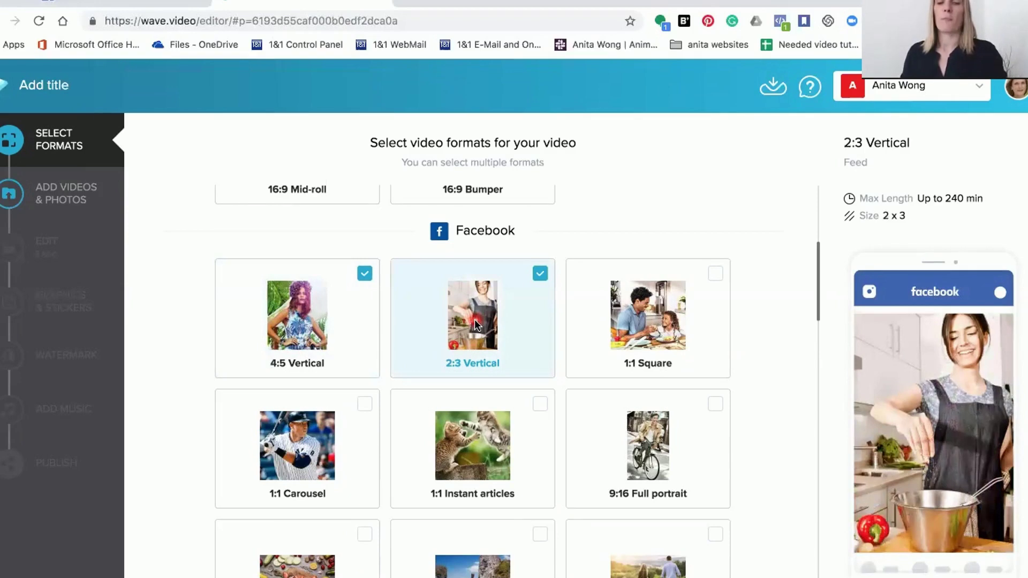
- Remove the Instagram 9:16 Story format from the project's selected formats
scroll(474, 319, down, 1)
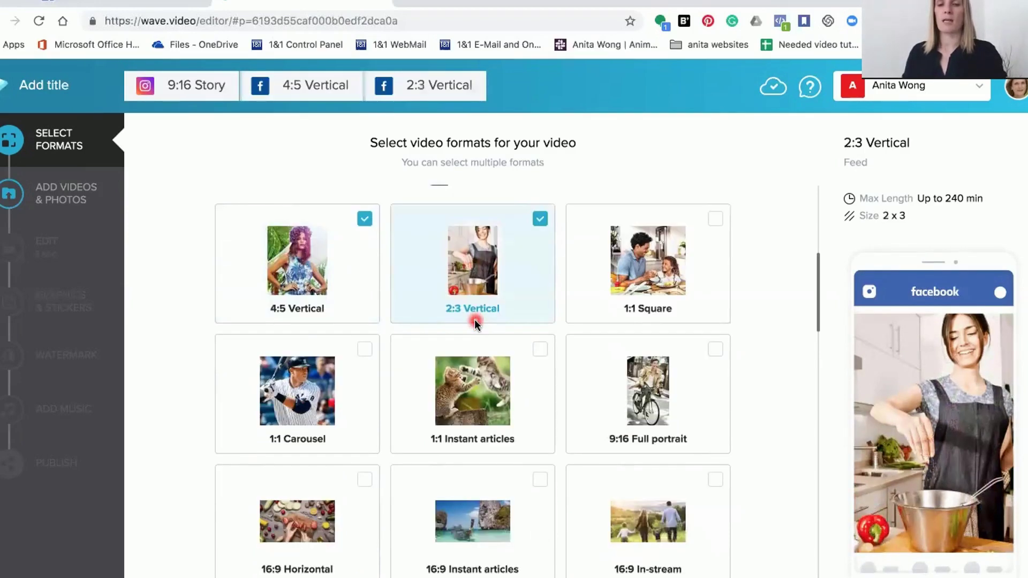
scroll(475, 323, down, 3)
scroll(475, 320, down, 2)
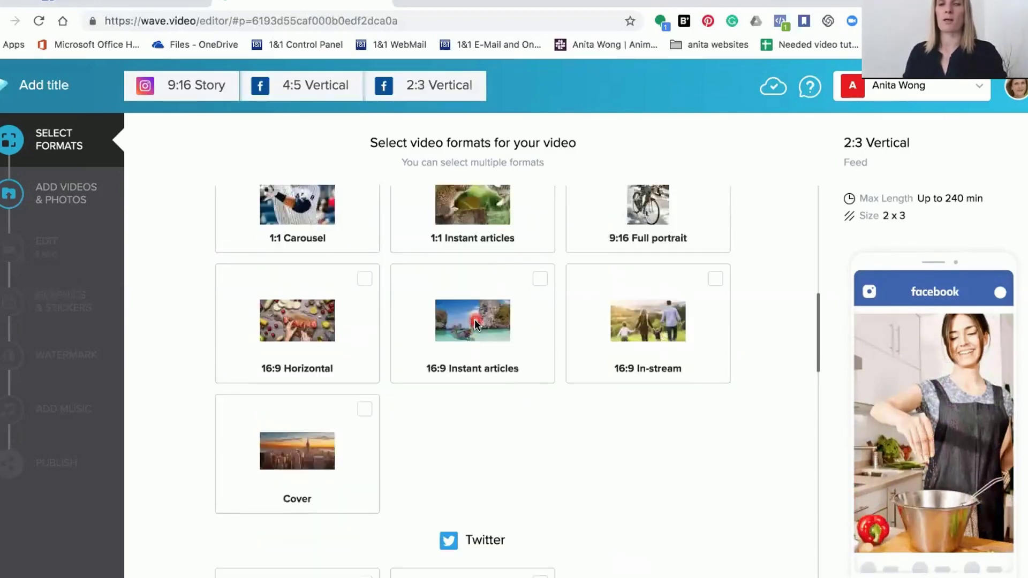
scroll(475, 320, down, 4)
scroll(474, 319, down, 4)
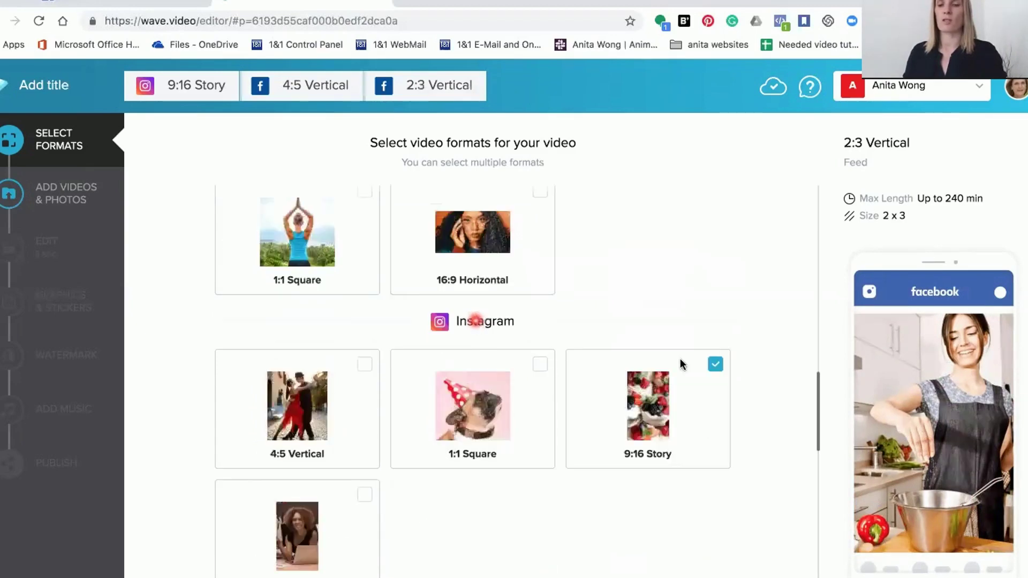
click(714, 362)
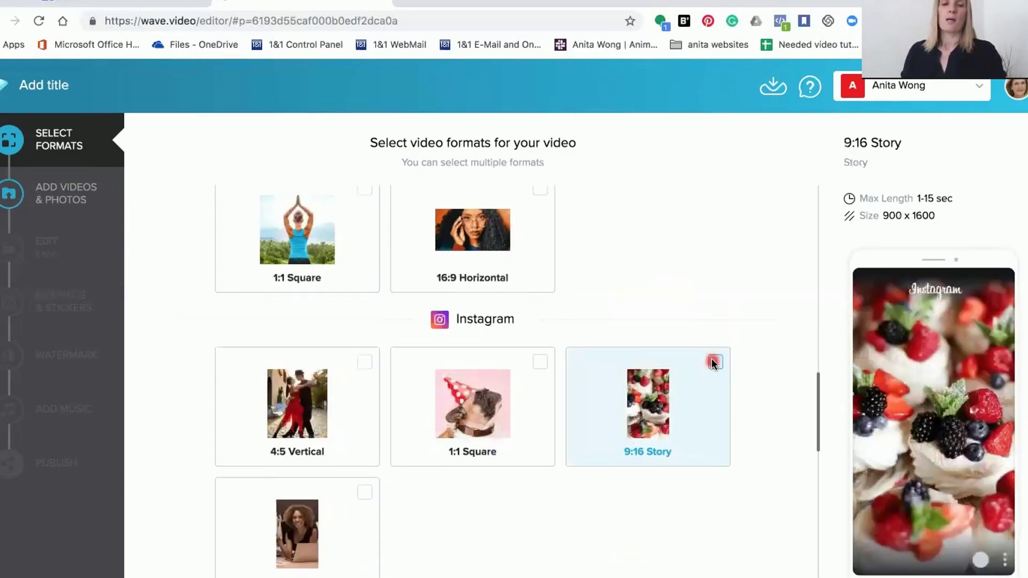
click(182, 86)
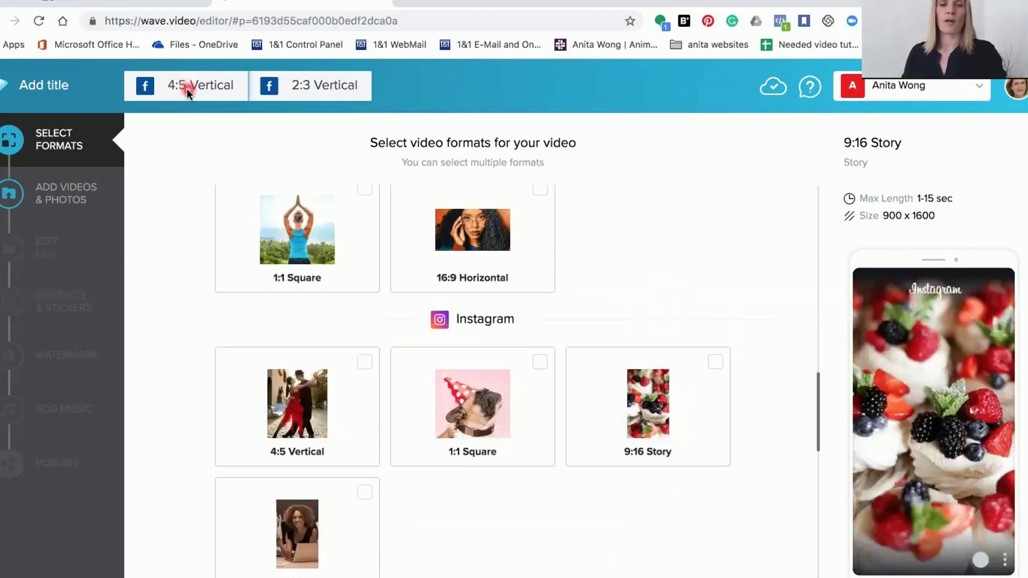
- Add the free 24-second clip of the woman in a pink top from the library's Sports/Fitness videos to the project
click(64, 196)
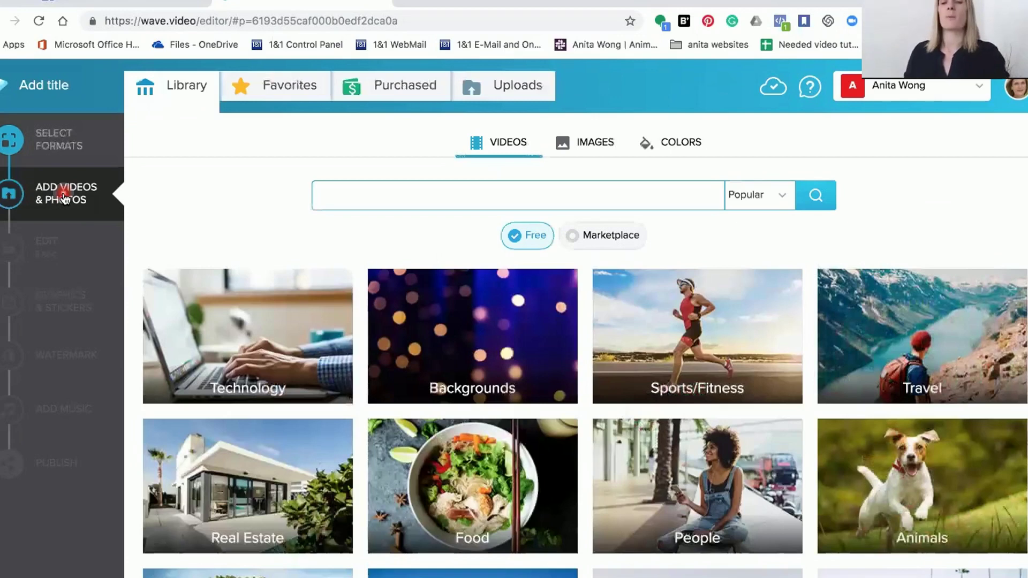
click(487, 247)
click(534, 143)
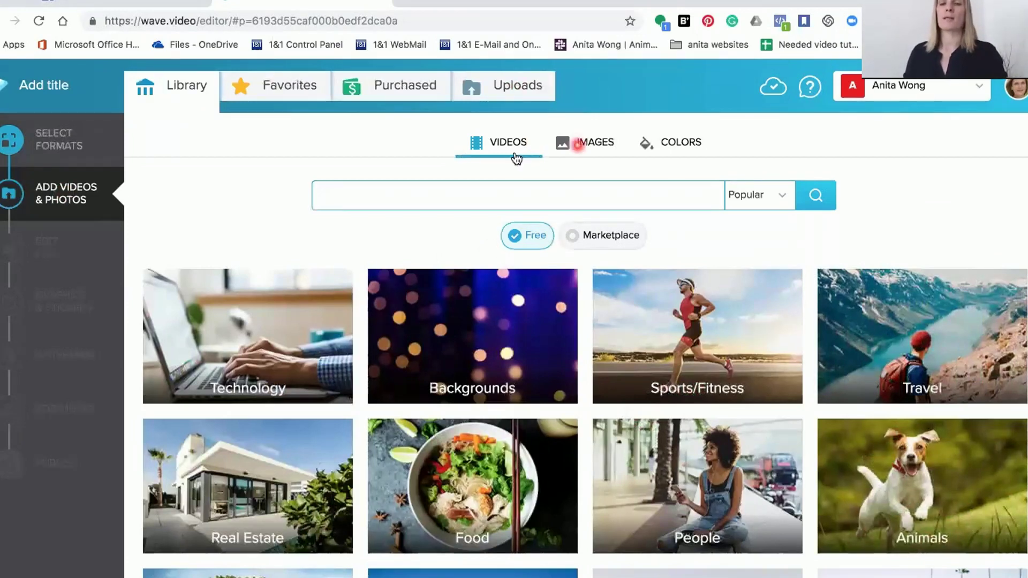
click(712, 349)
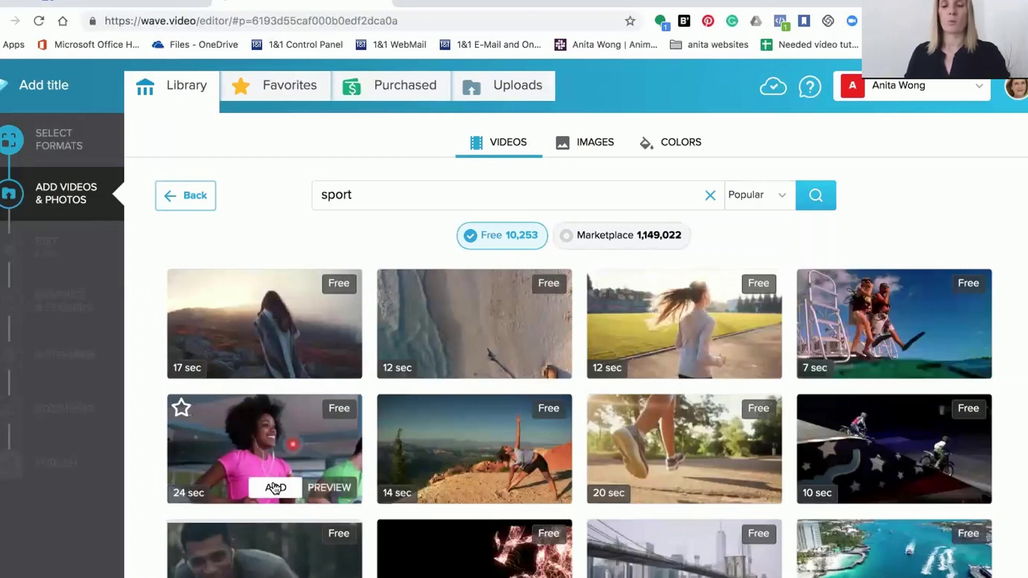
click(274, 487)
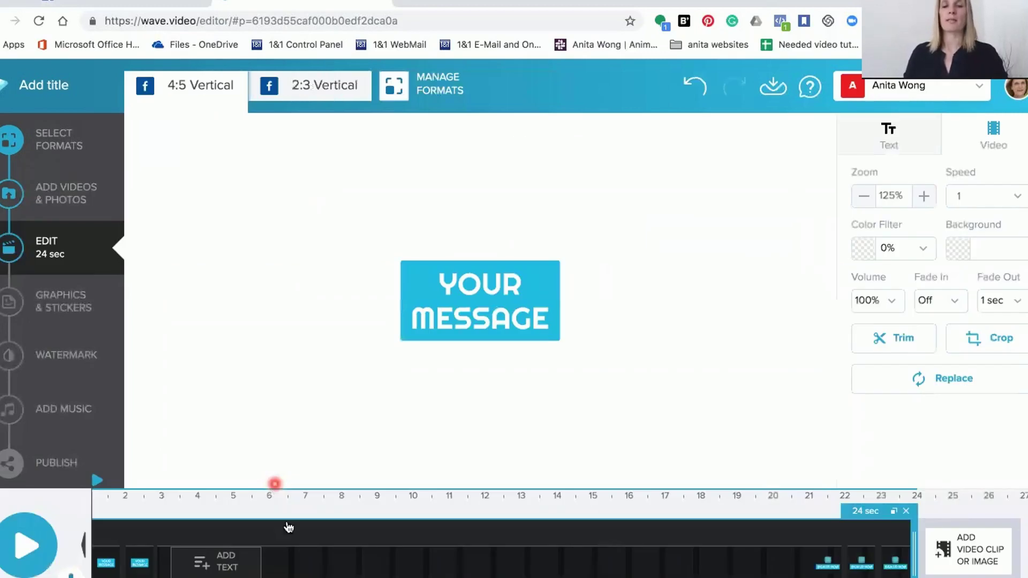
click(271, 528)
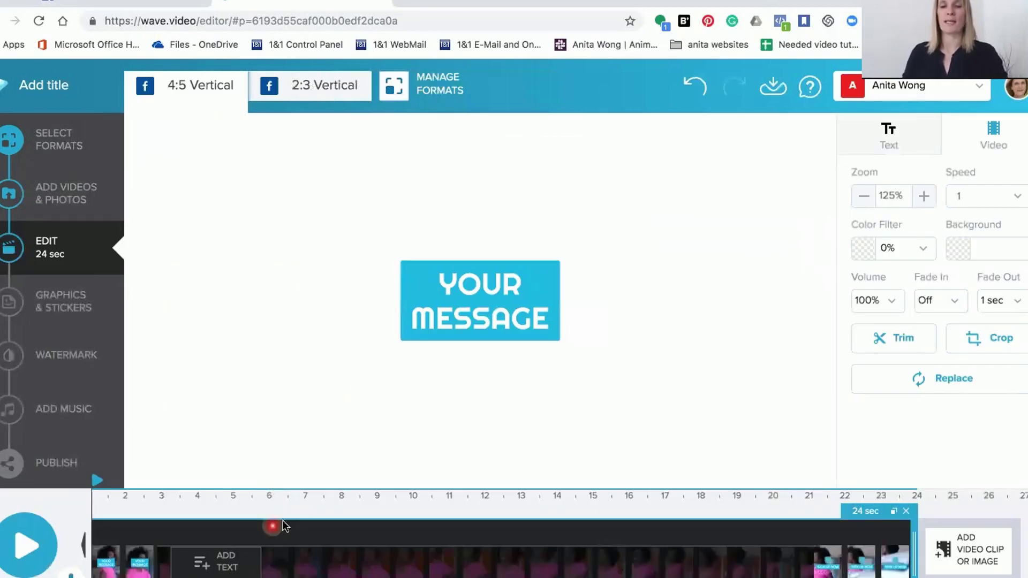
- Compare how the clip and its message text are framed in the 4:5 Vertical and 2:3 Vertical formats
click(243, 533)
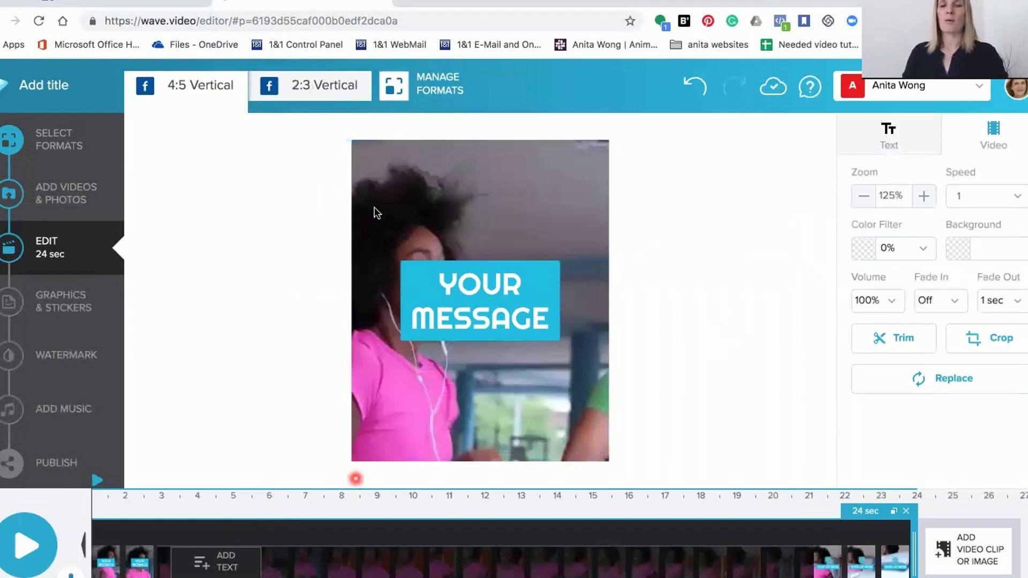
click(346, 156)
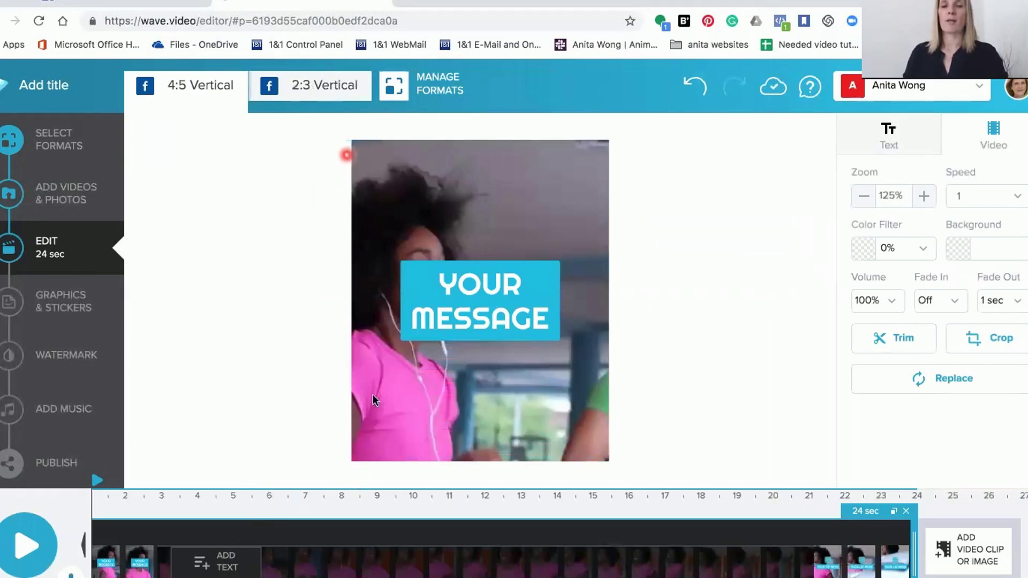
click(374, 394)
click(572, 214)
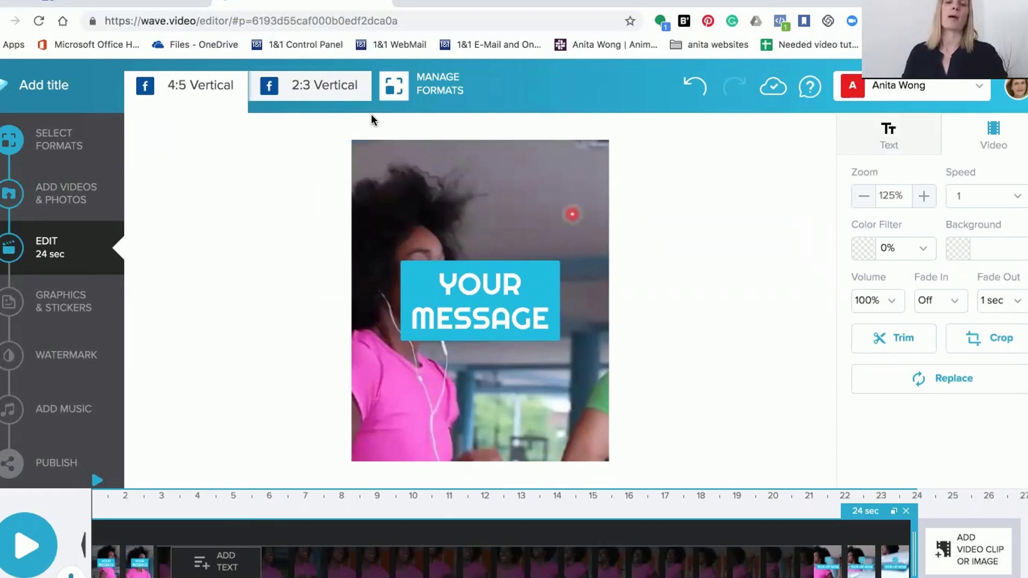
click(314, 84)
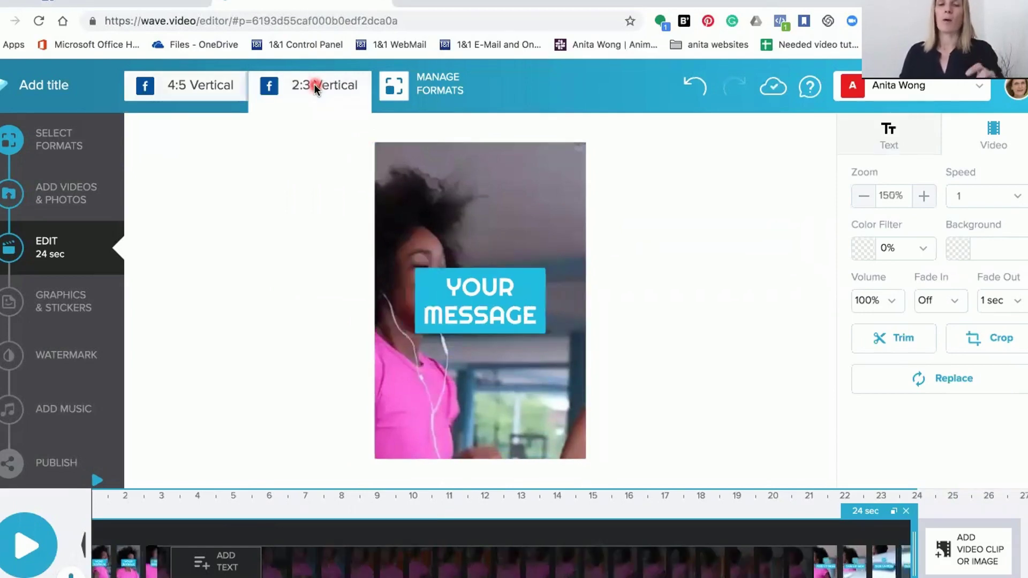
click(181, 84)
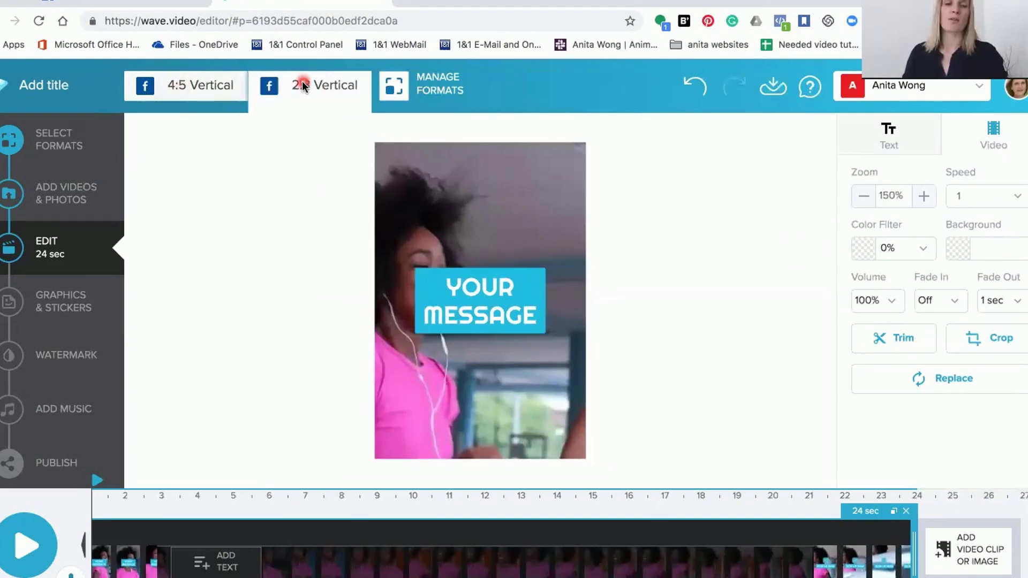
click(181, 86)
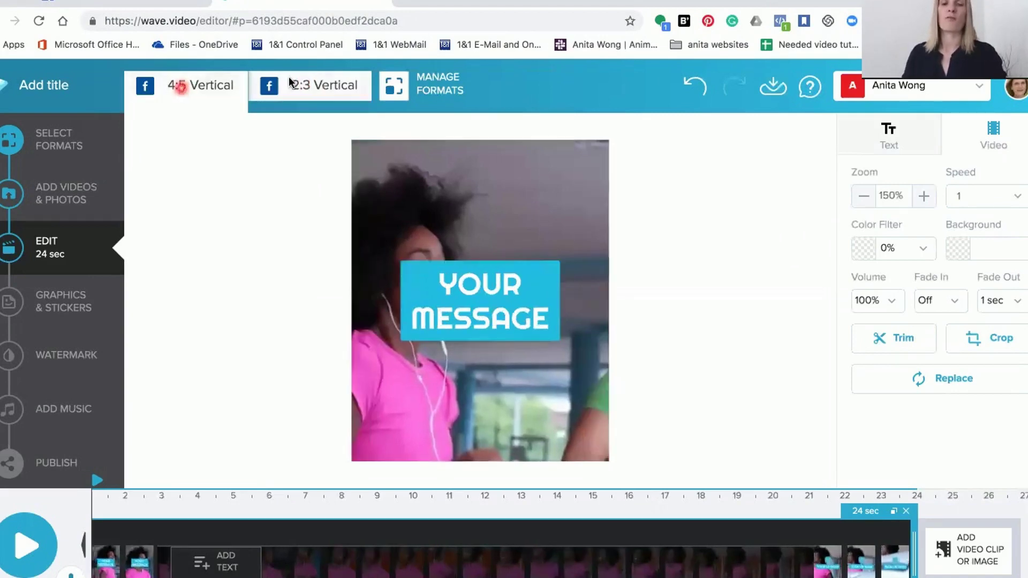
click(314, 84)
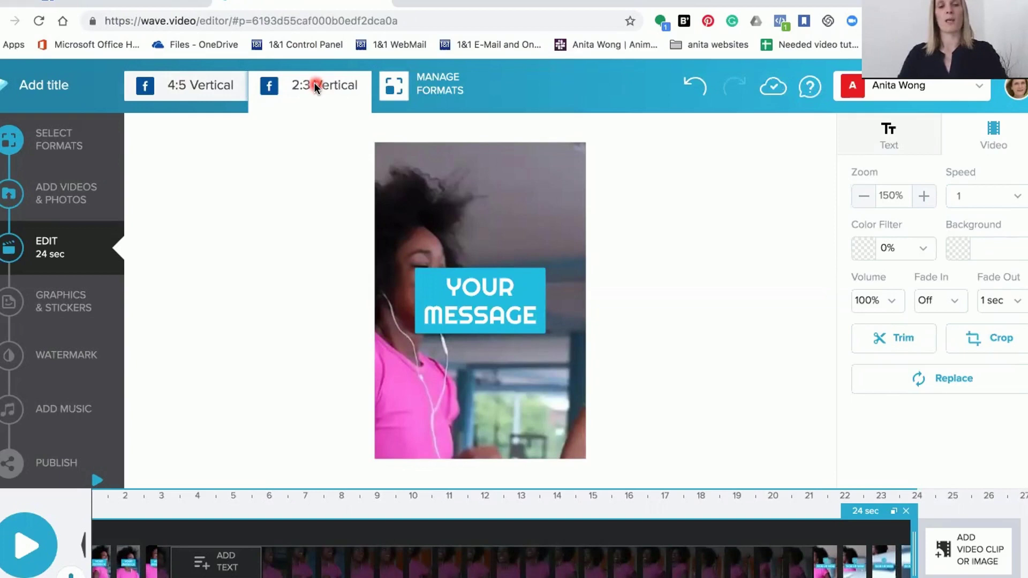
- Trim the end of the video clip so that it runs from 0 to 19 seconds
click(492, 228)
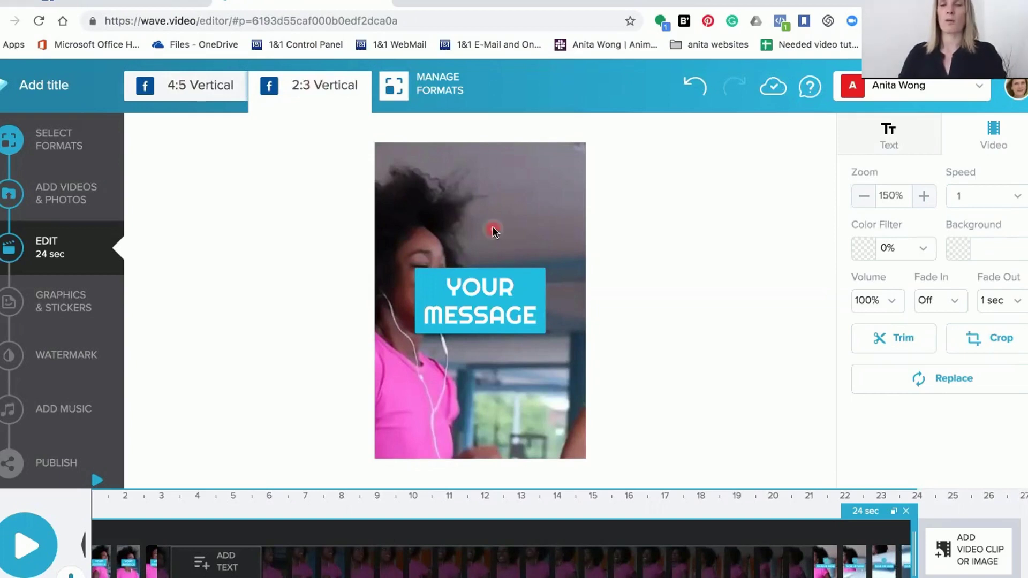
click(485, 223)
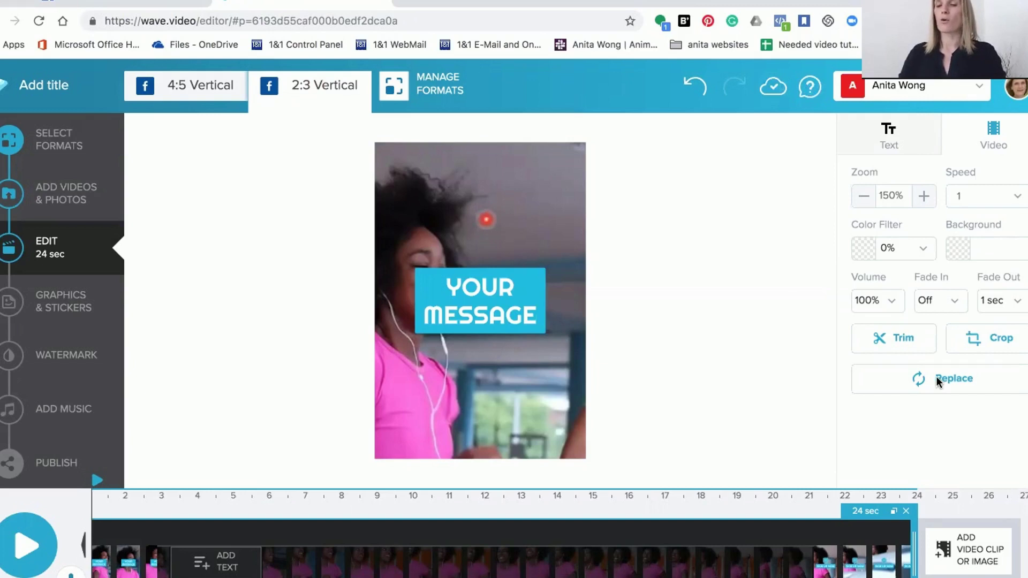
click(900, 343)
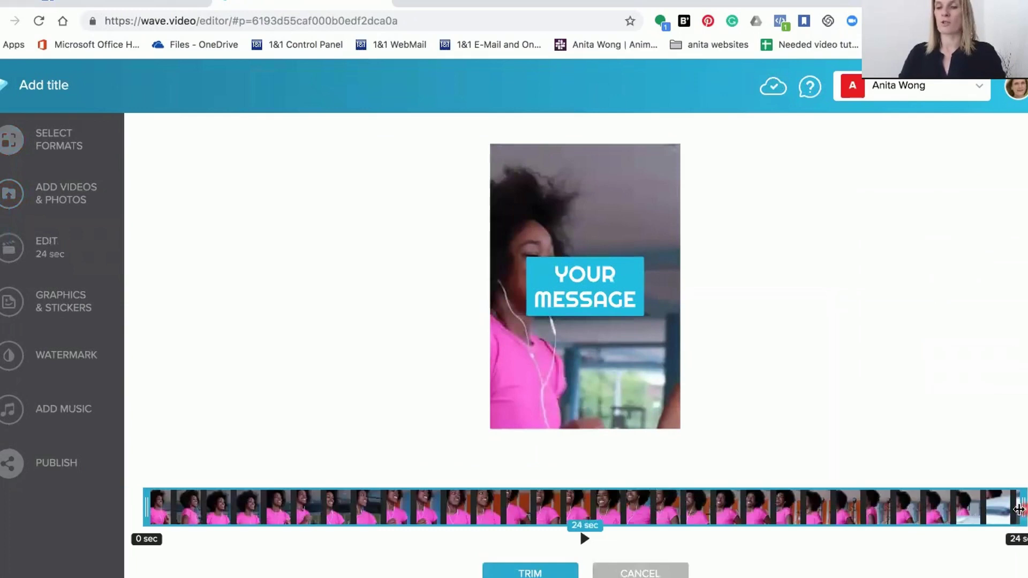
drag(1023, 507, 832, 517)
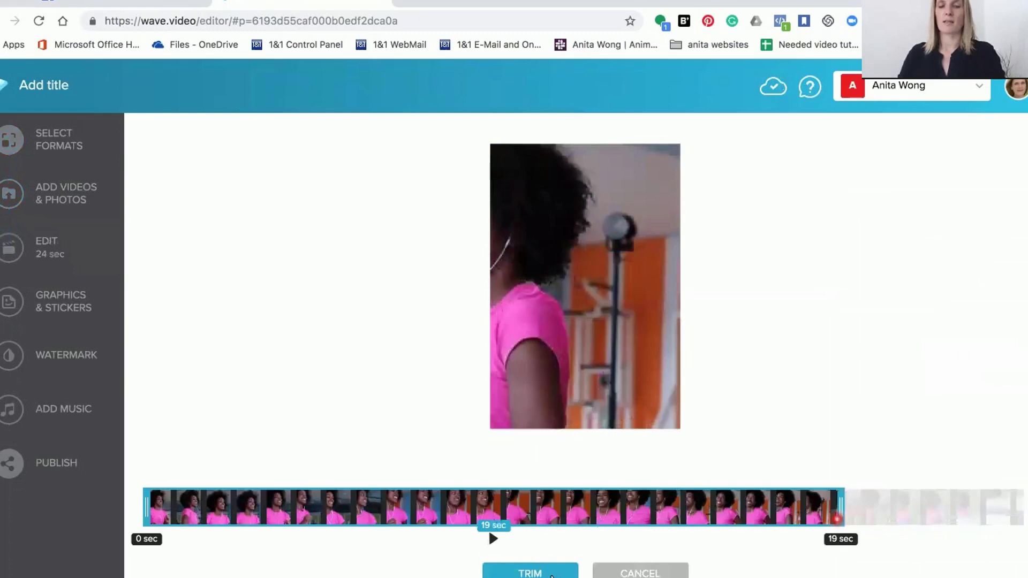
click(556, 574)
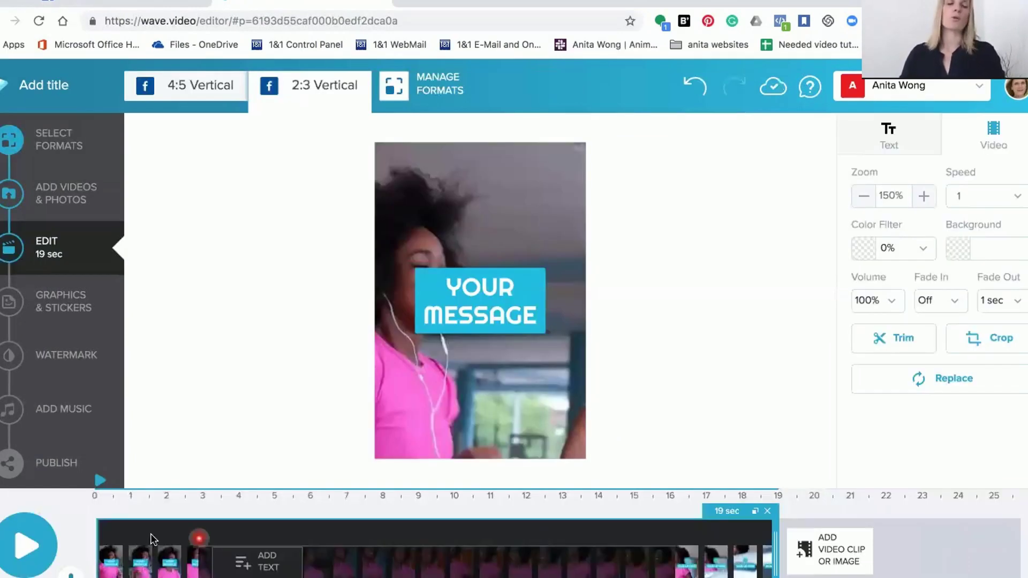
- Add a second 3-second text block directly after the opening "YOUR MESSAGE" text, from 3 to 6 seconds
click(161, 535)
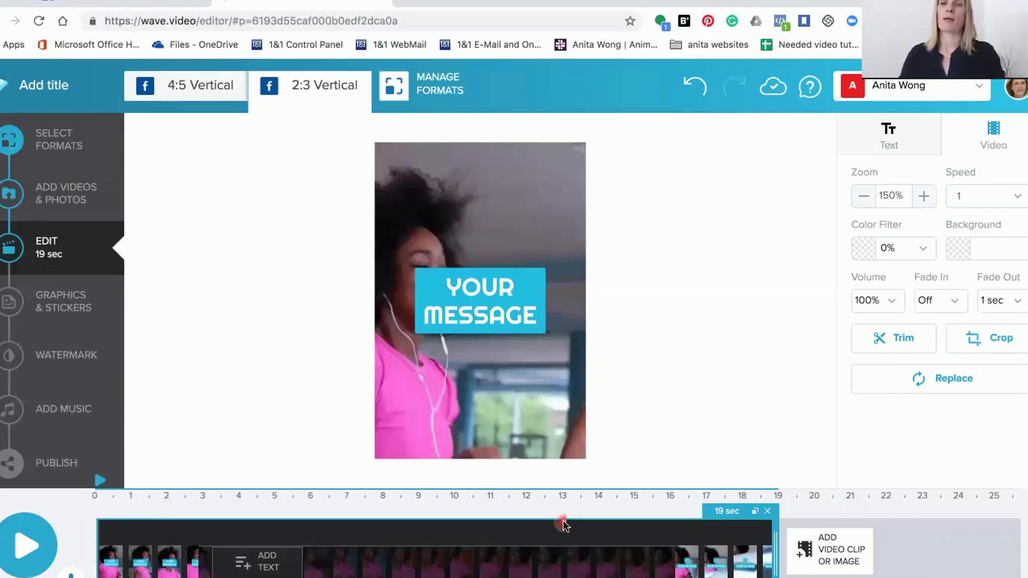
click(153, 565)
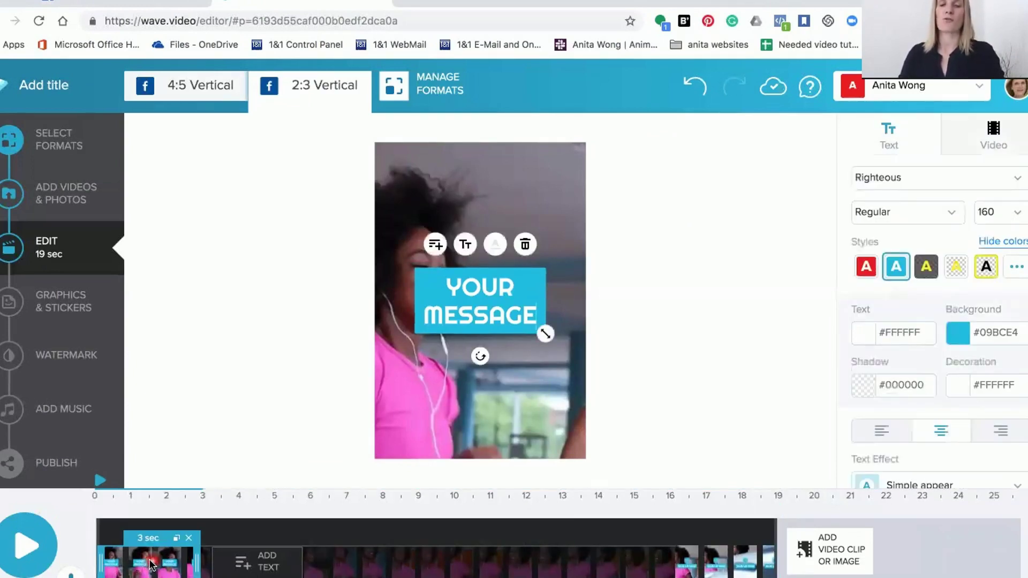
click(154, 565)
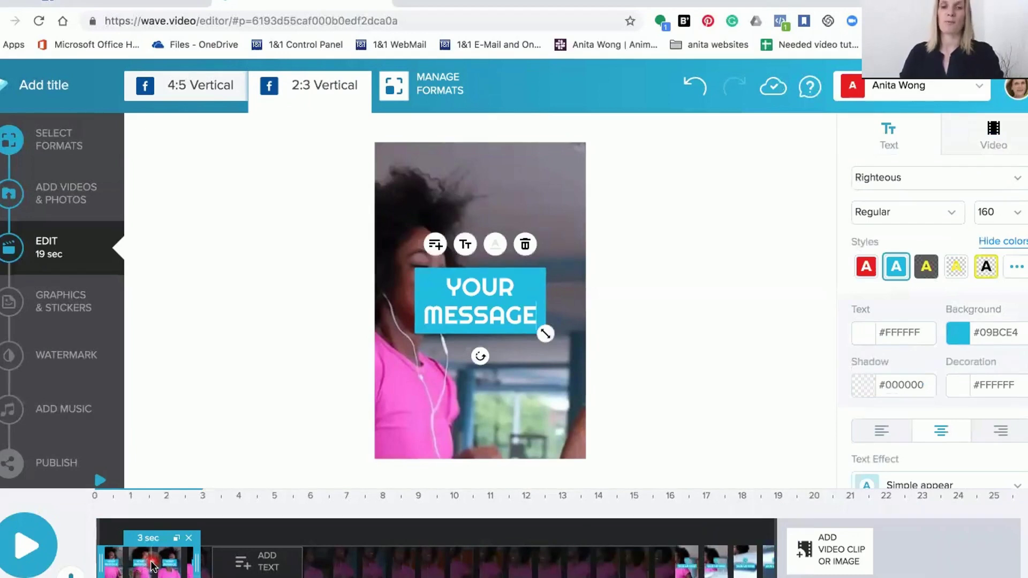
click(252, 564)
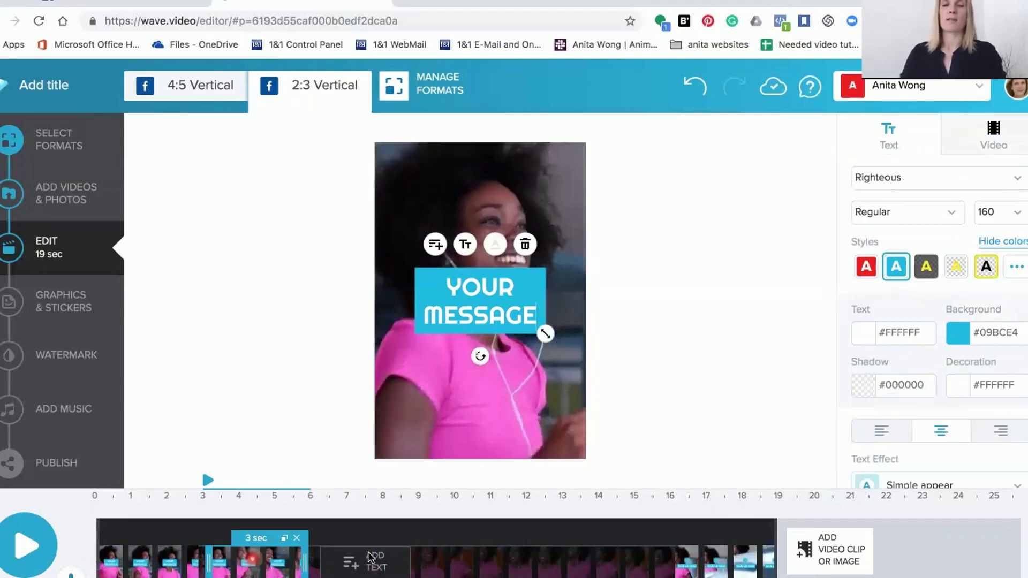
- Try the logo-only layout on the closing call to action and restore the layout with logo and text
click(578, 559)
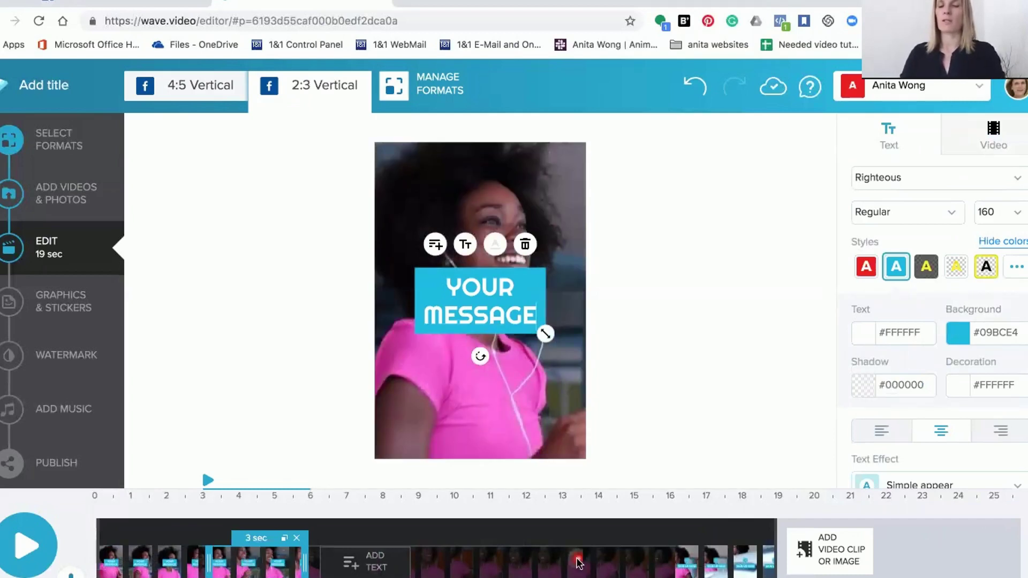
click(724, 568)
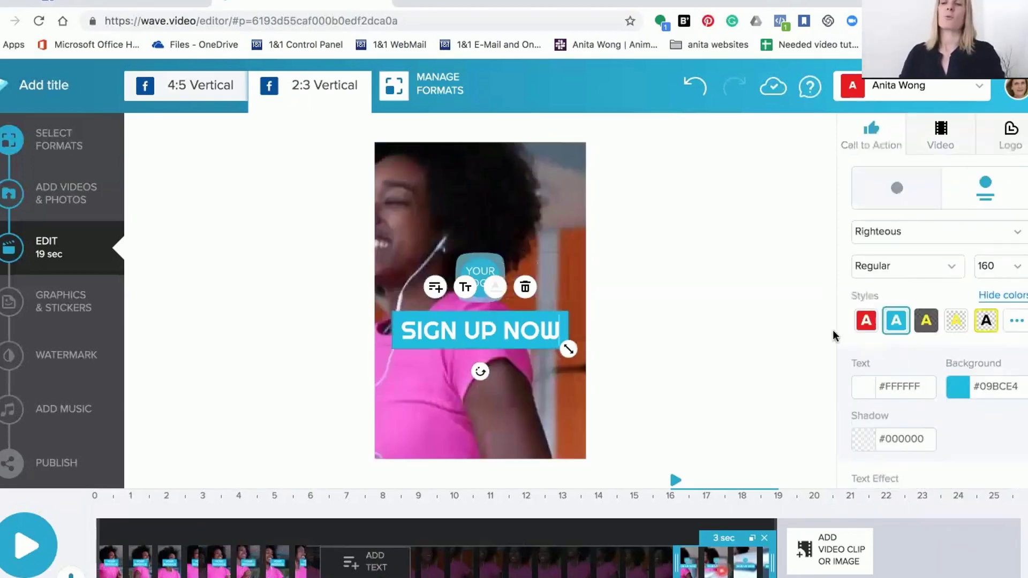
click(906, 199)
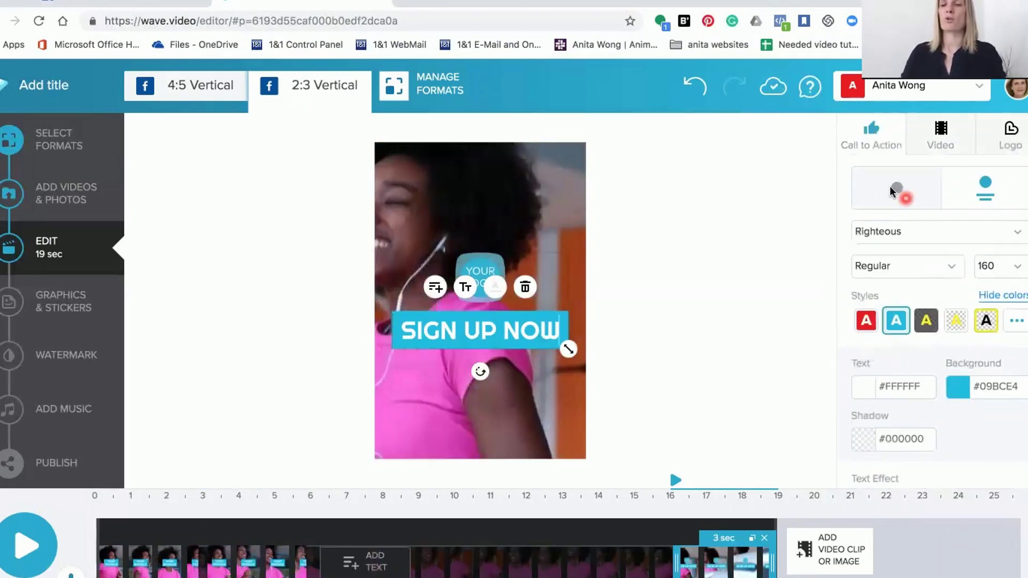
click(892, 189)
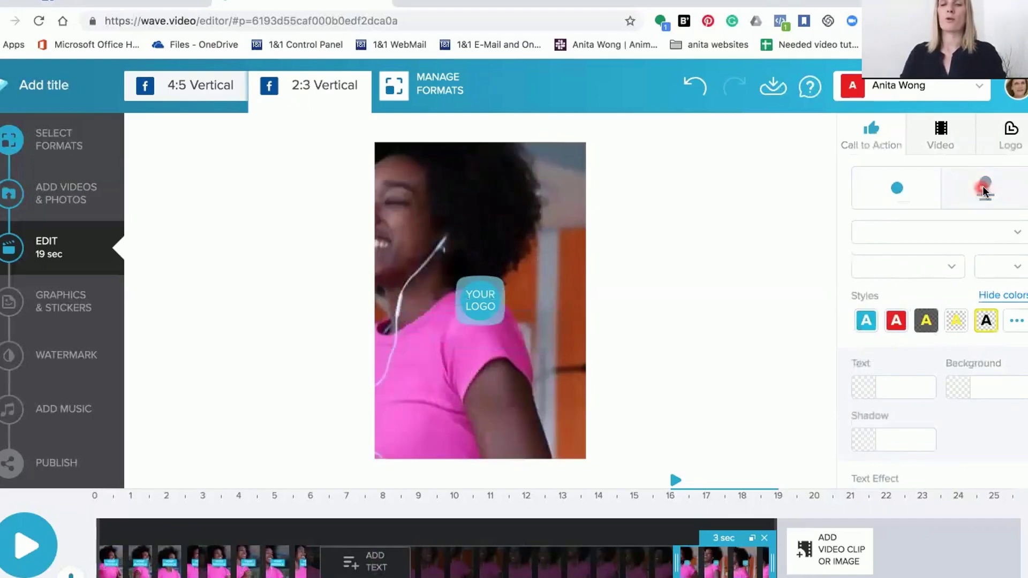
click(984, 189)
click(470, 338)
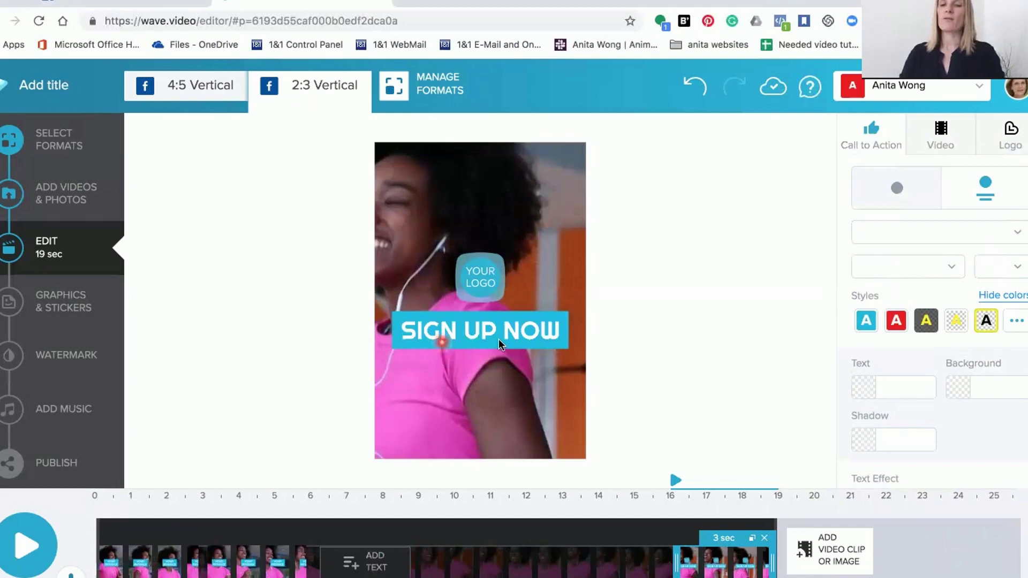
click(759, 299)
- Browse the full set of text styles for the call to action, trying black-on-white and returning to the default blue style
click(1017, 323)
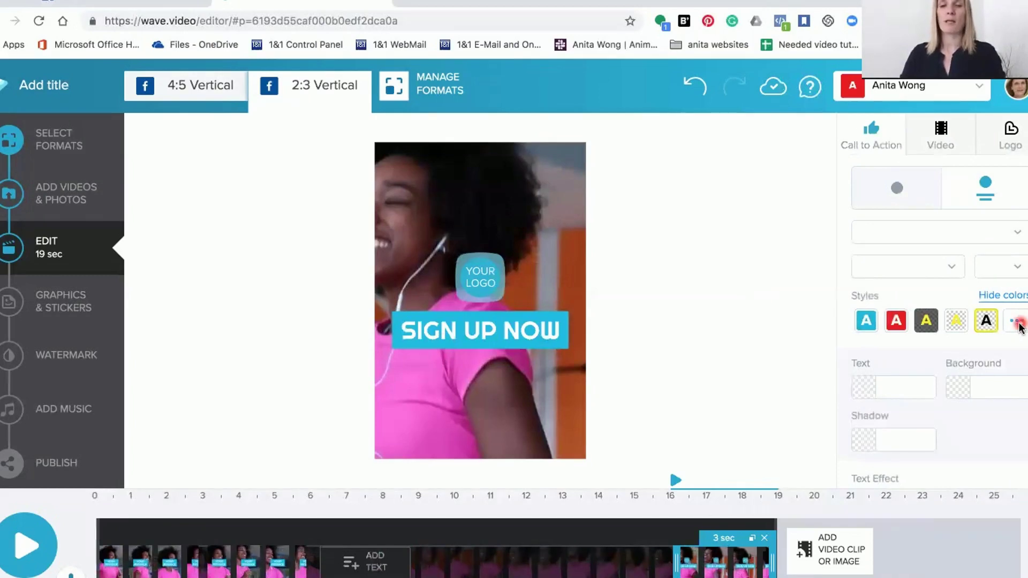
click(900, 421)
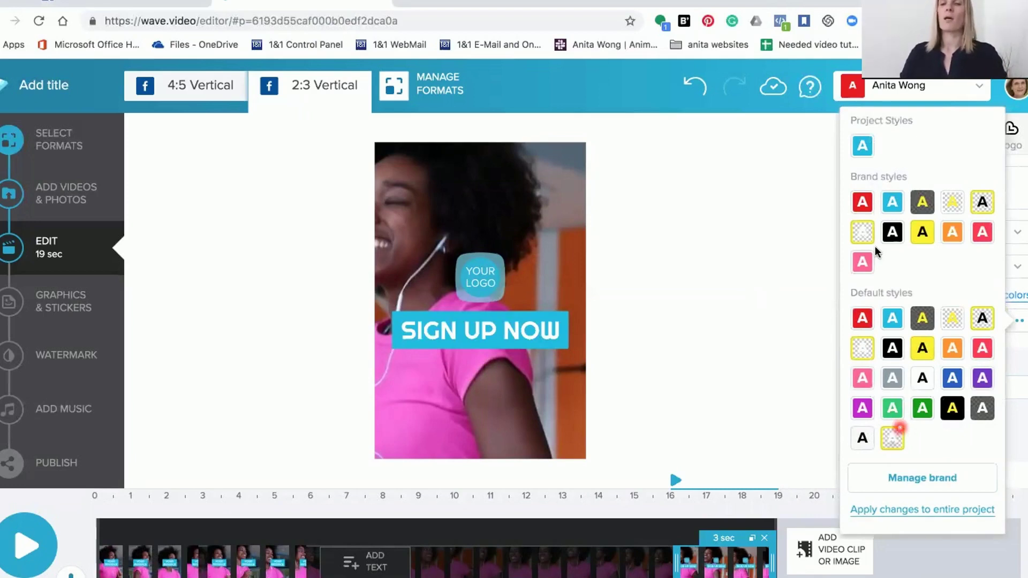
click(893, 318)
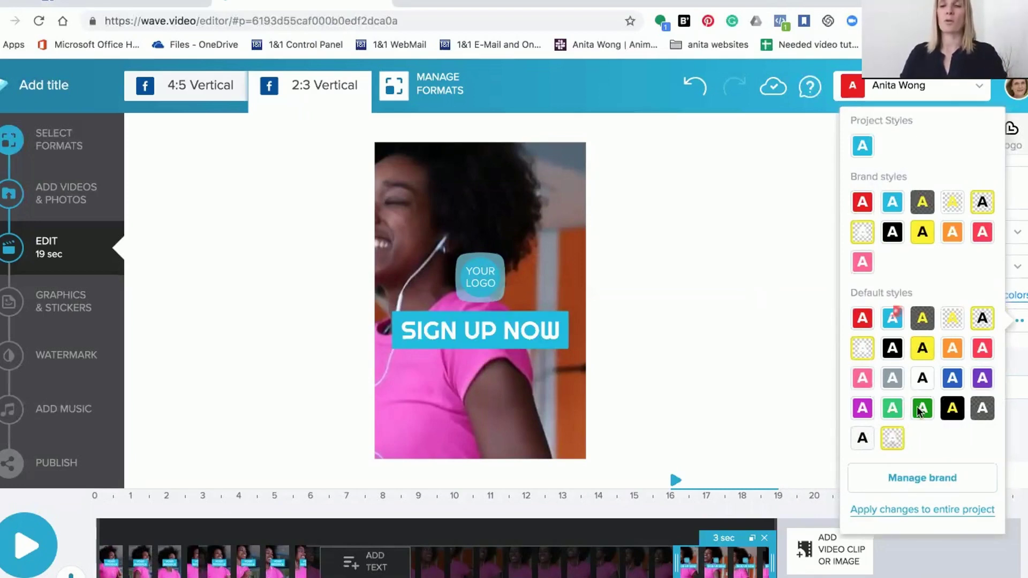
click(931, 351)
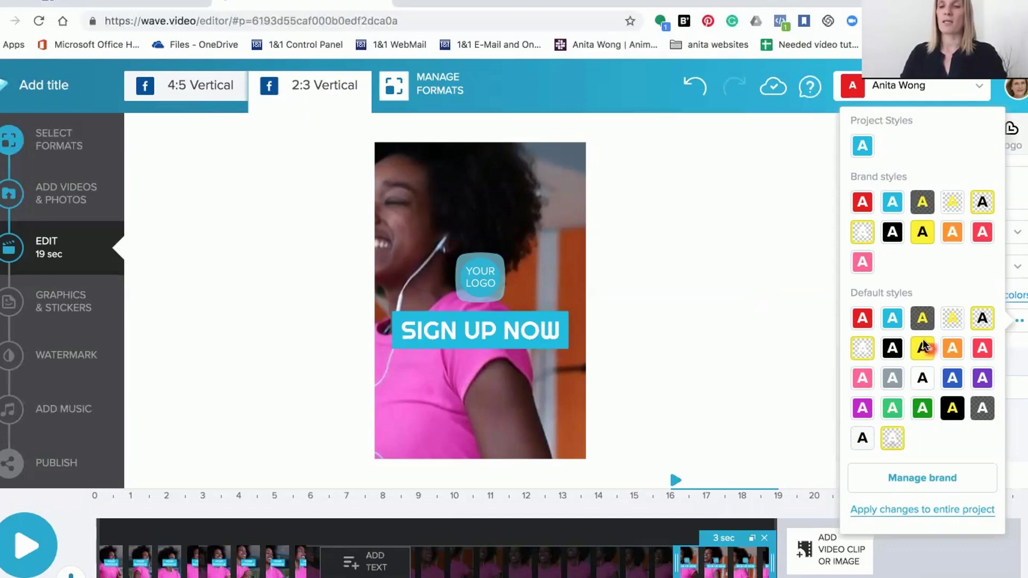
click(875, 438)
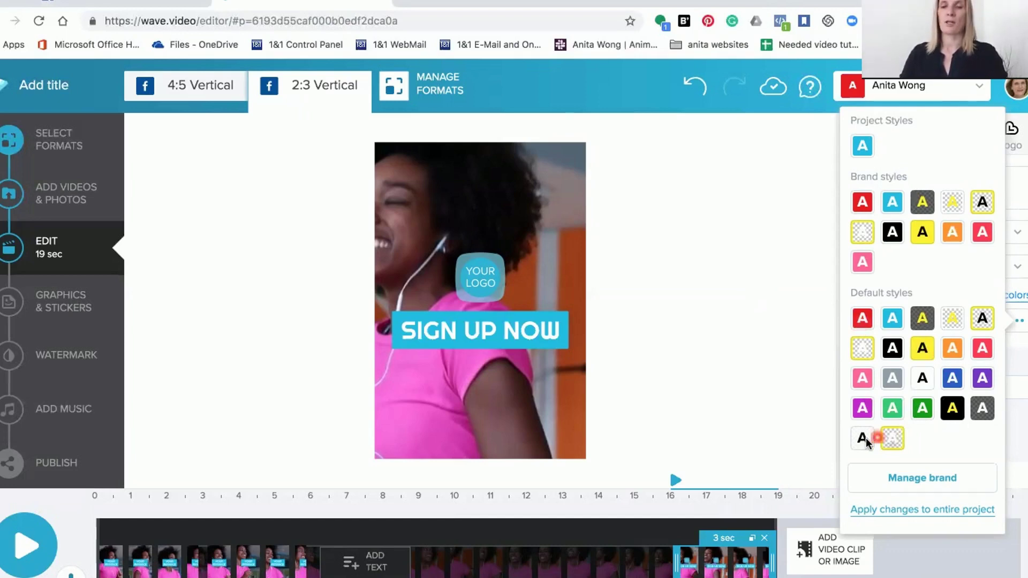
click(866, 438)
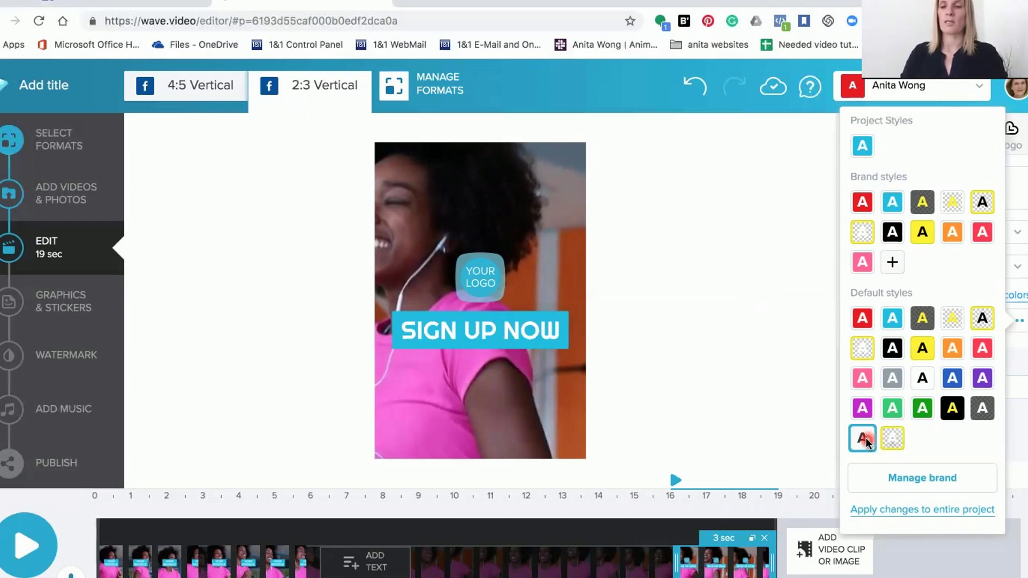
click(863, 444)
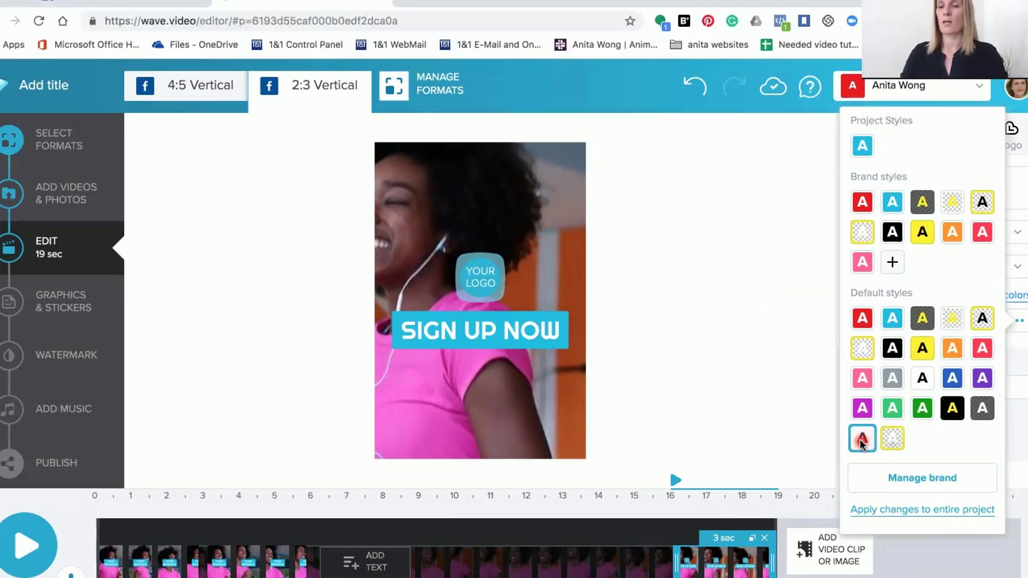
click(896, 322)
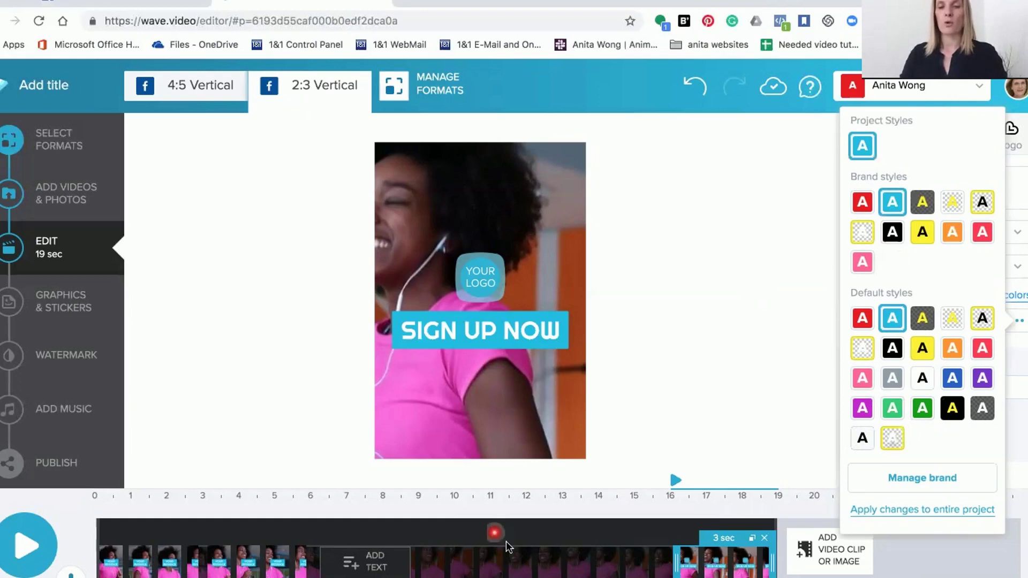
click(371, 540)
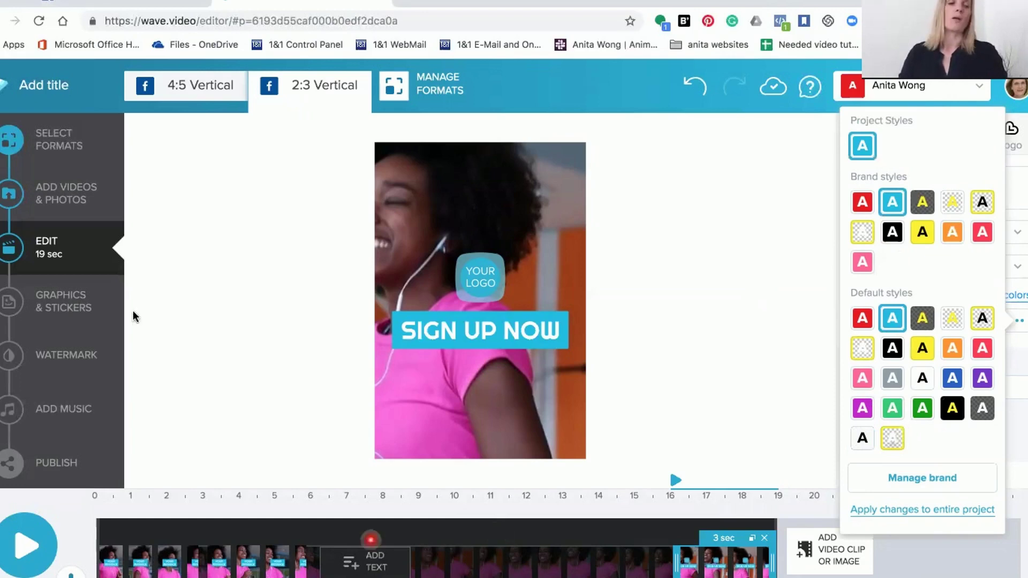
- Search the Giphy graphics and stickers for "keep fit"
click(44, 306)
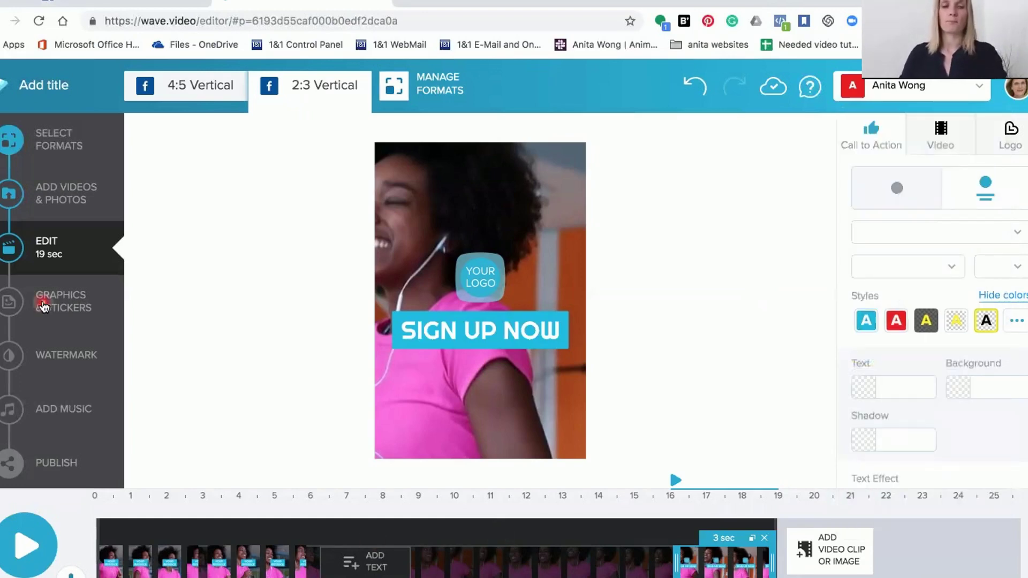
click(44, 306)
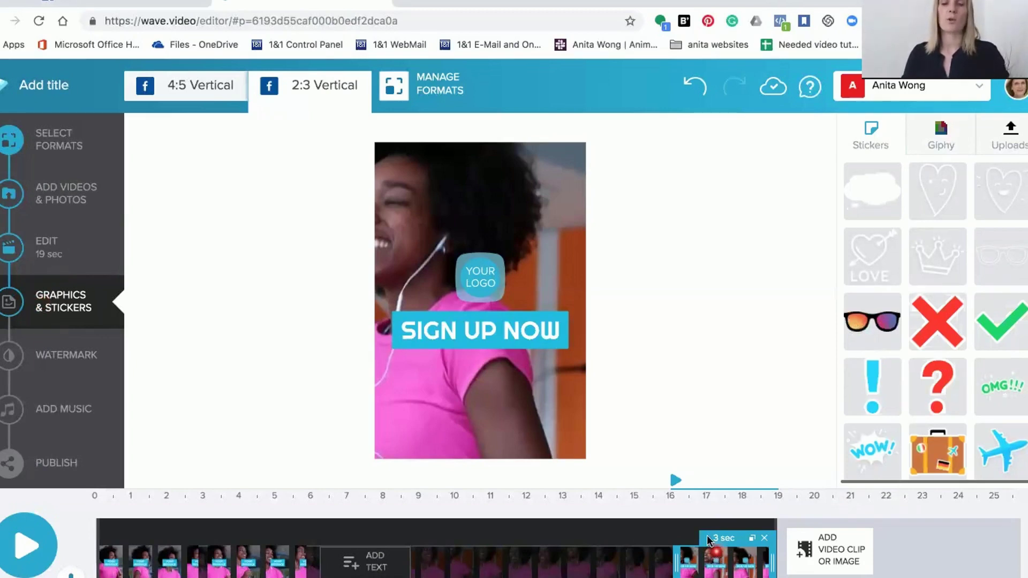
click(506, 539)
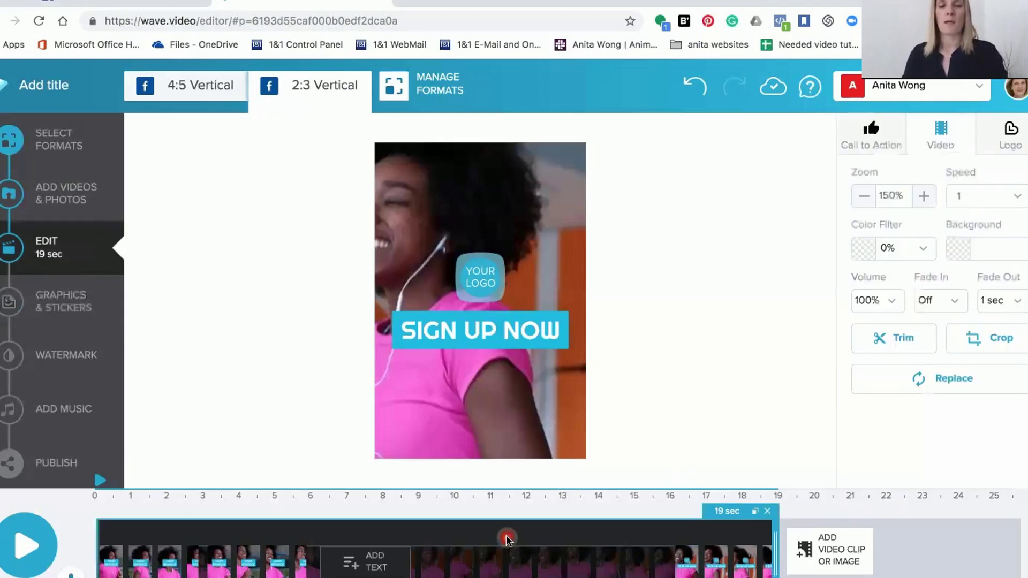
click(449, 536)
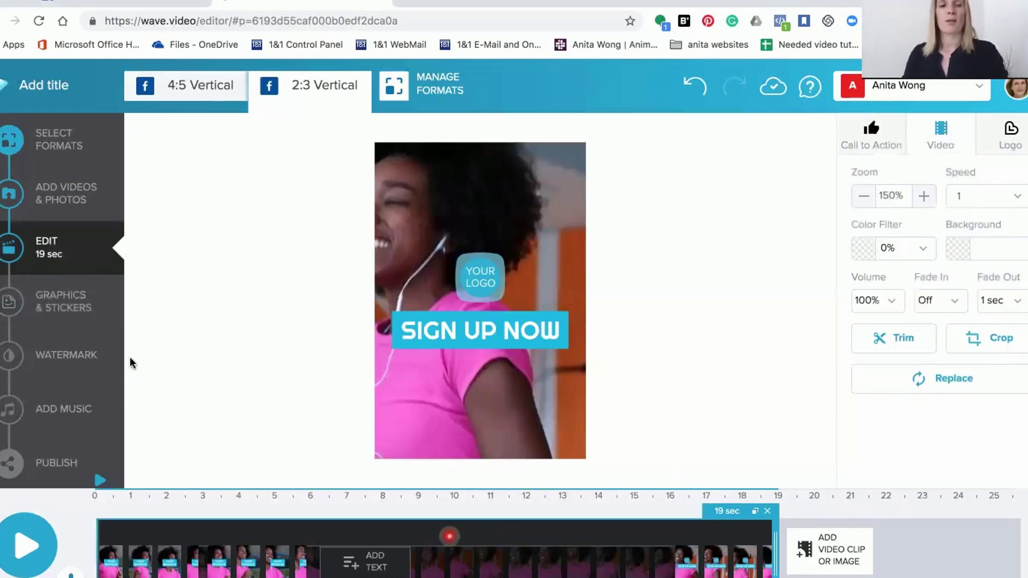
click(53, 300)
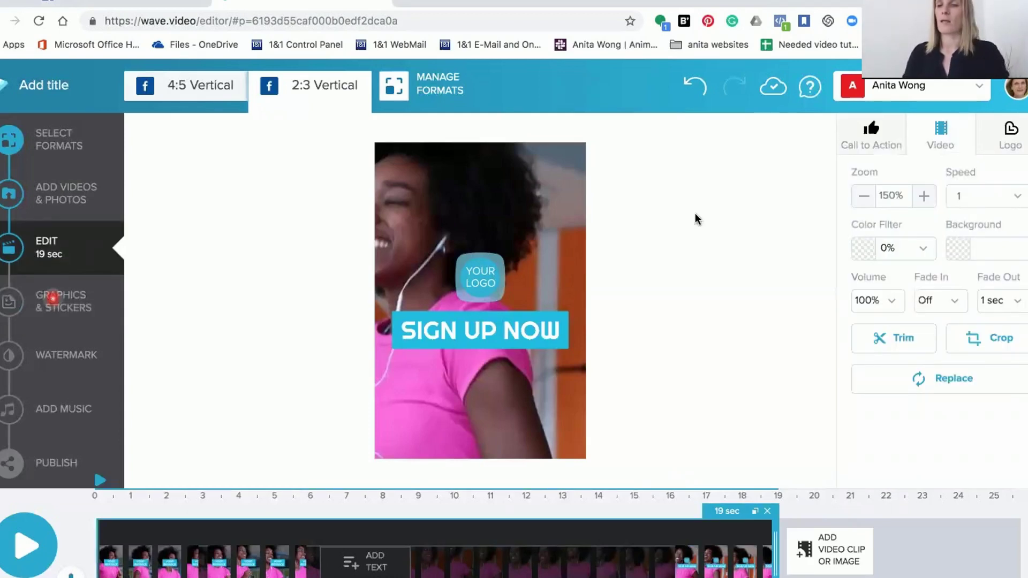
click(916, 171)
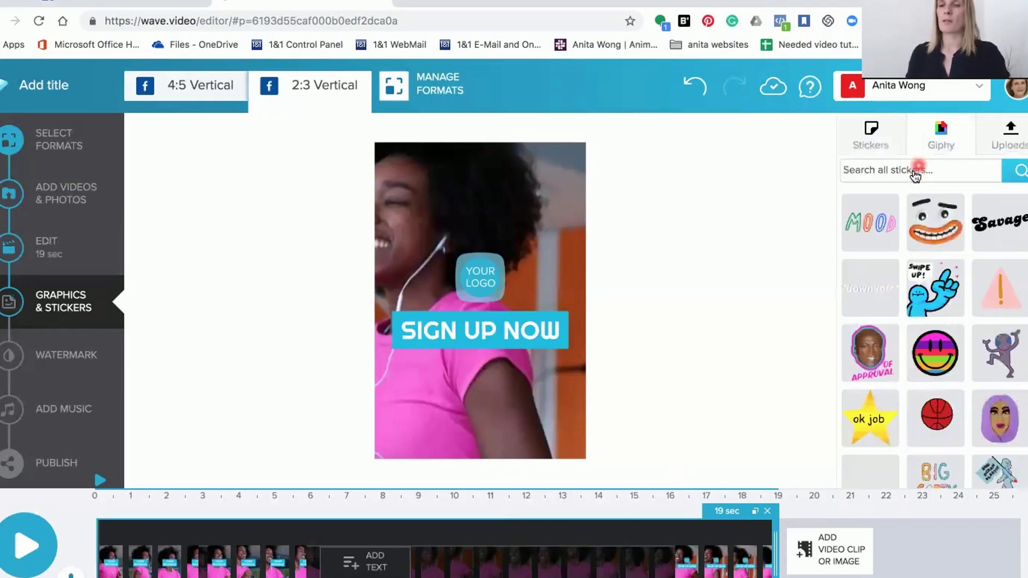
text(kee)
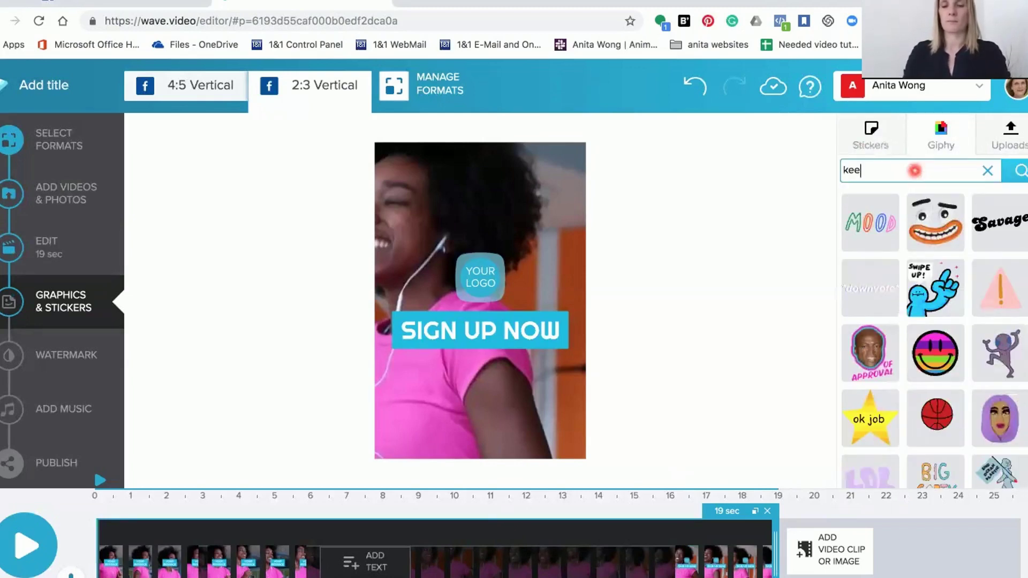
text(p fit)
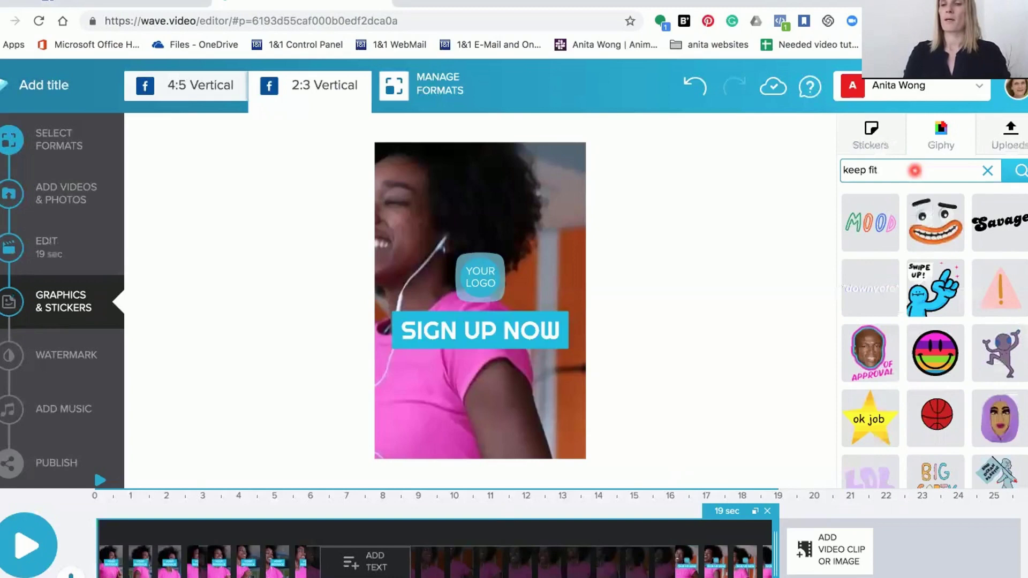
key(Return)
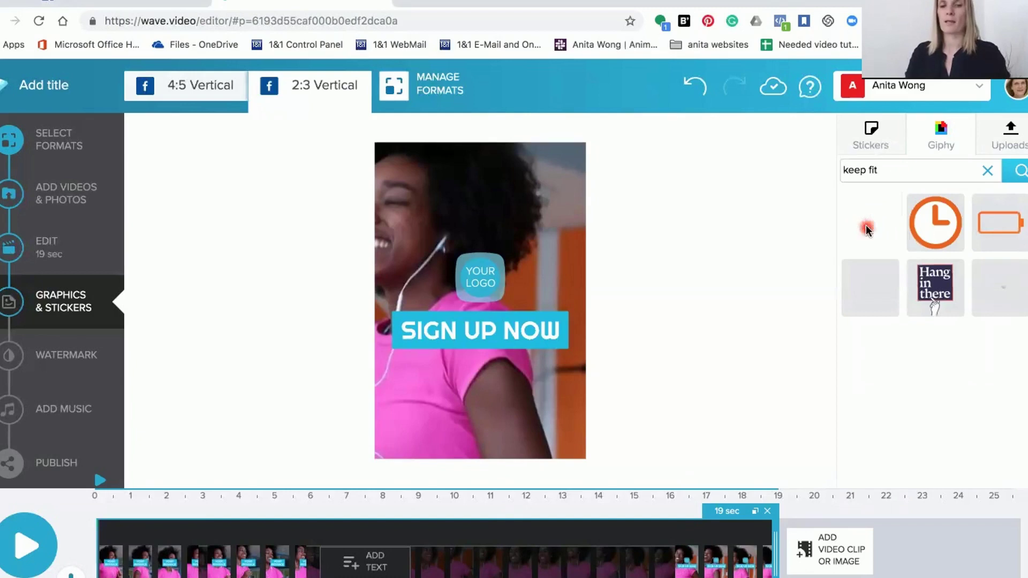
- Add the orange burst sticker from about 5.5 to 8.5 seconds, enlarged and placed in the frame's upper-right corner
click(868, 229)
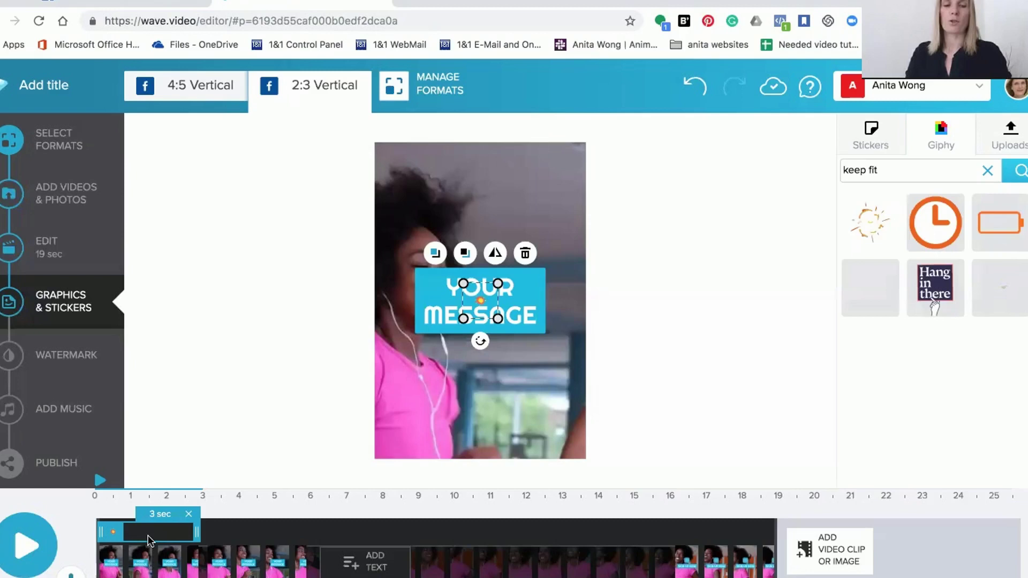
drag(152, 533, 352, 520)
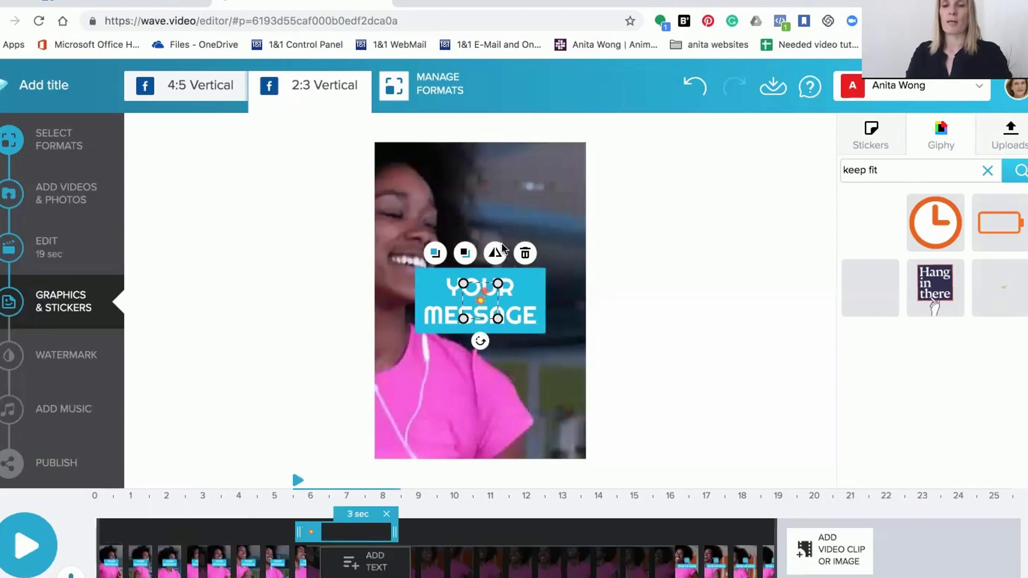
drag(497, 280, 542, 195)
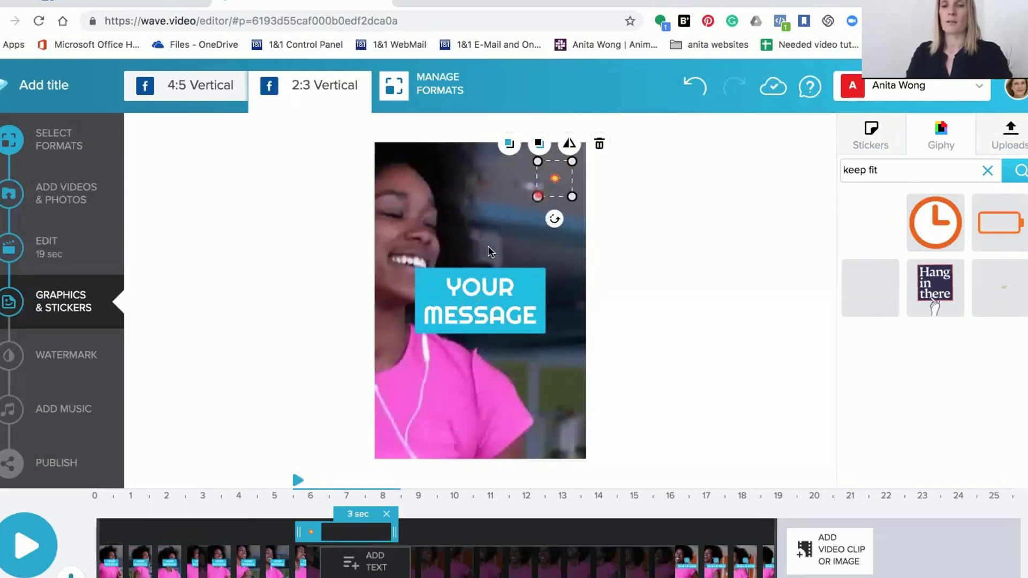
drag(537, 197, 489, 246)
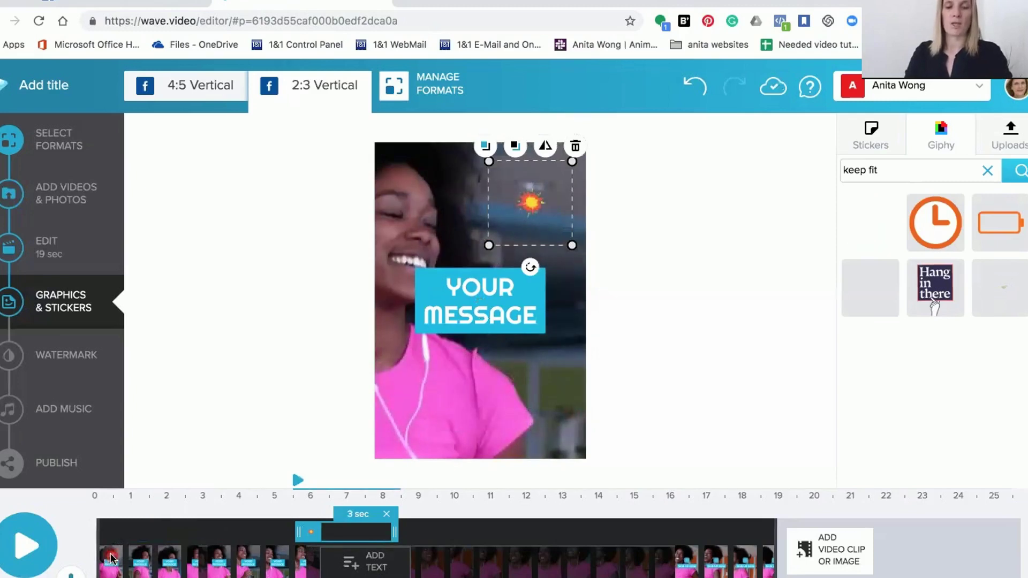
- Replace the opening "YOUR MESSAGE" text with "A day at the Gym"
click(142, 561)
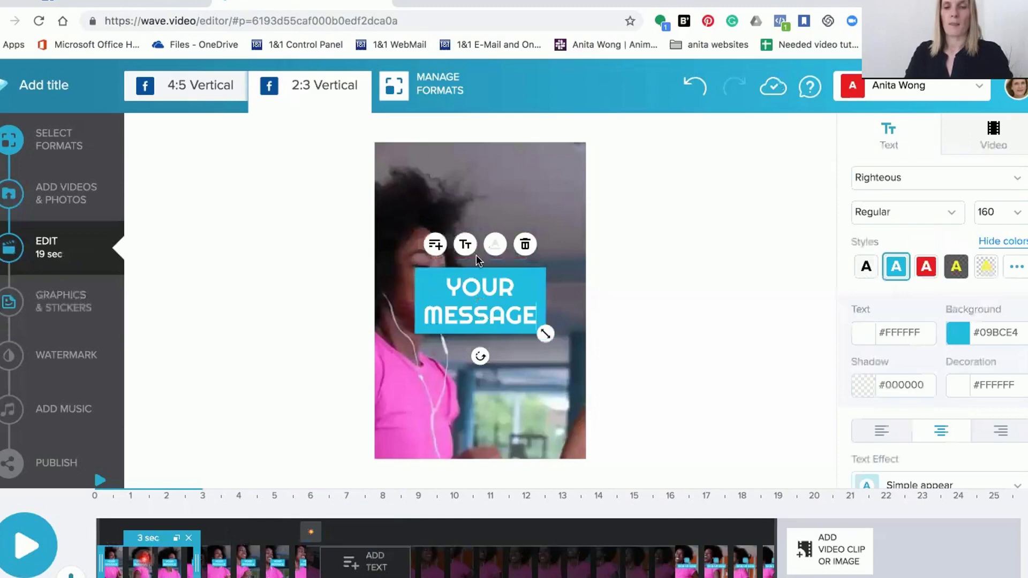
click(481, 268)
click(447, 286)
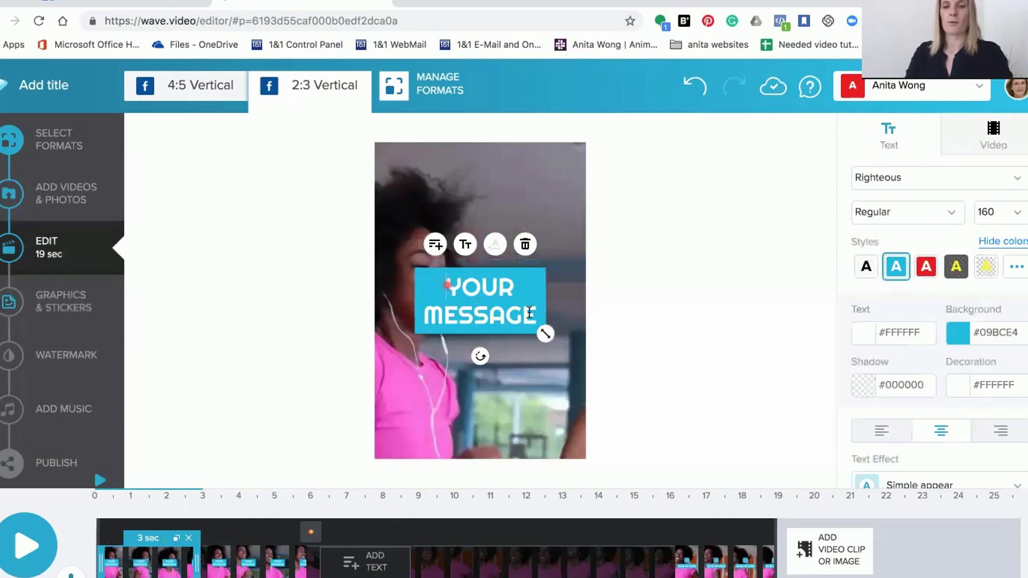
drag(529, 312, 533, 316)
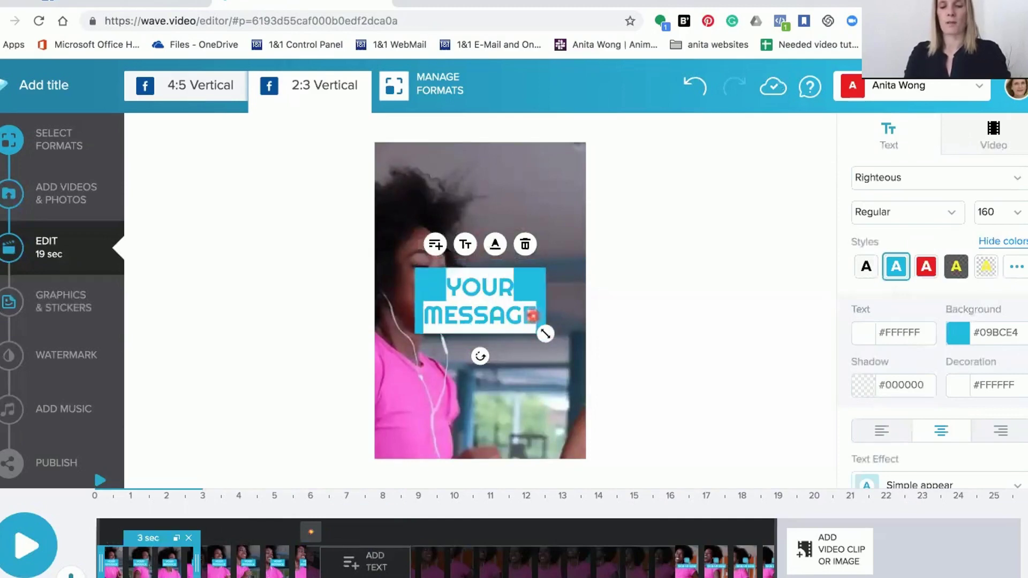
text(A day)
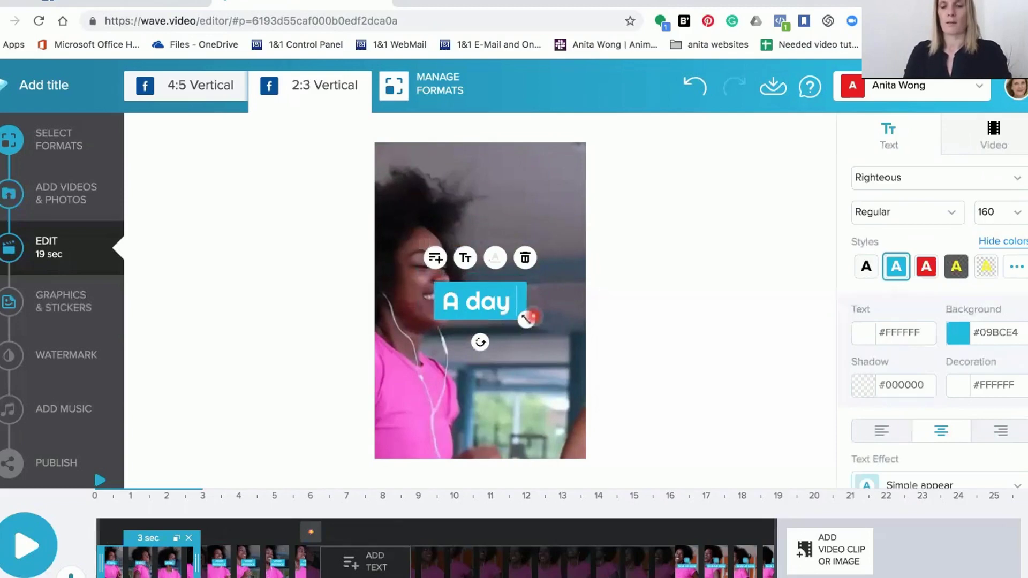
text( at the G)
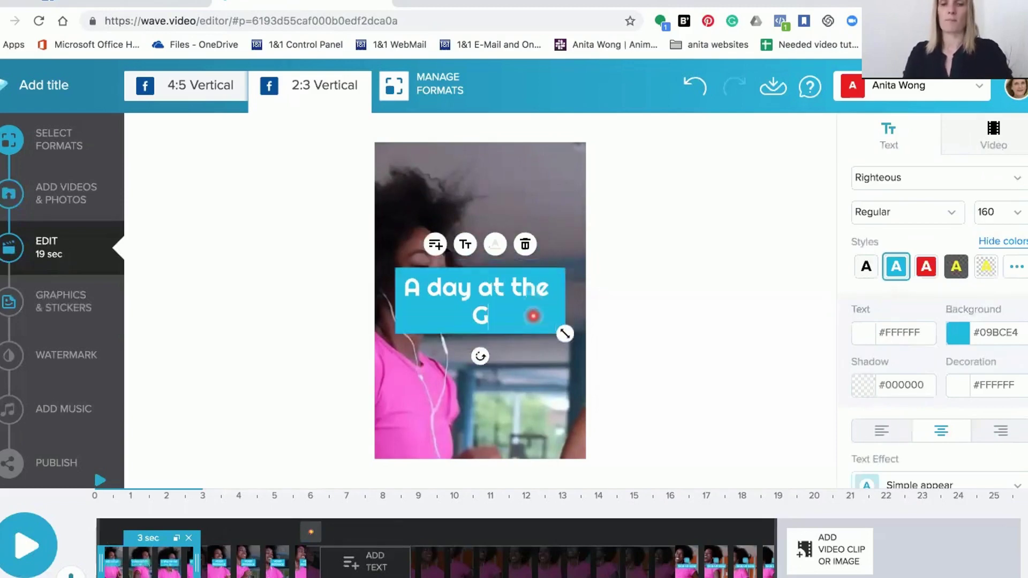
text(ym)
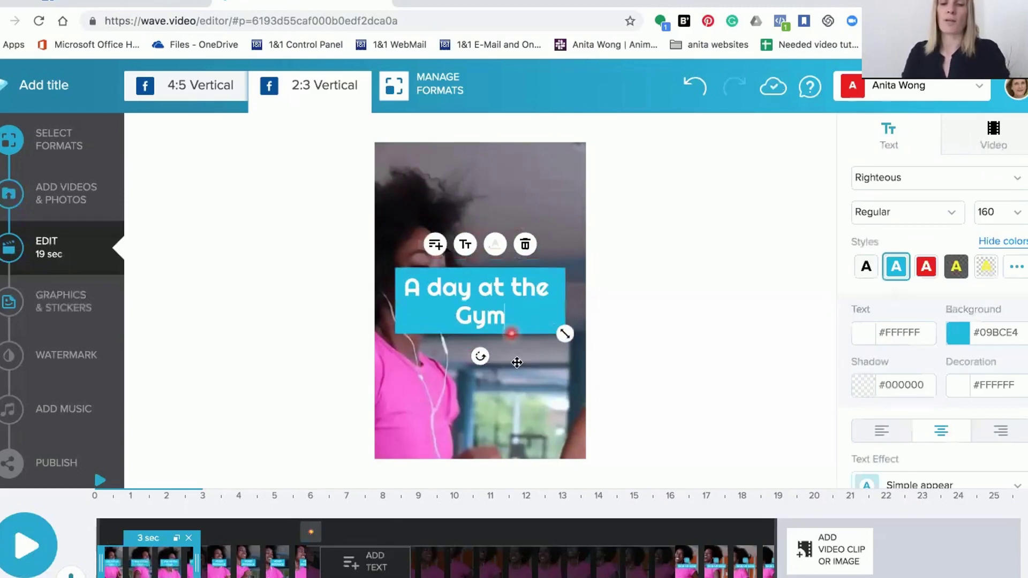
- Move the "A day at the Gym" text to the lower part of the frame and shrink it to less than half its size
drag(517, 363, 565, 455)
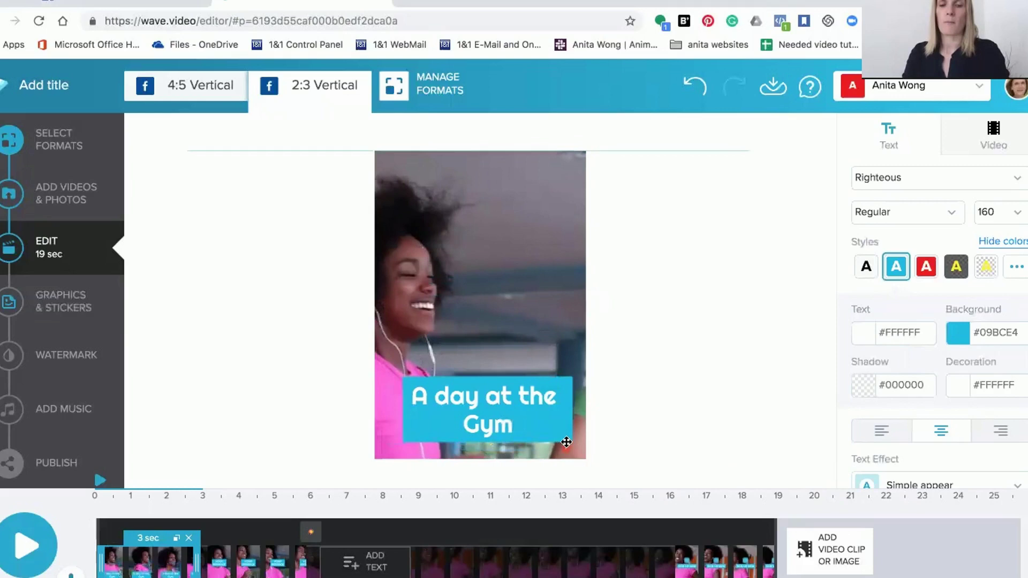
click(555, 433)
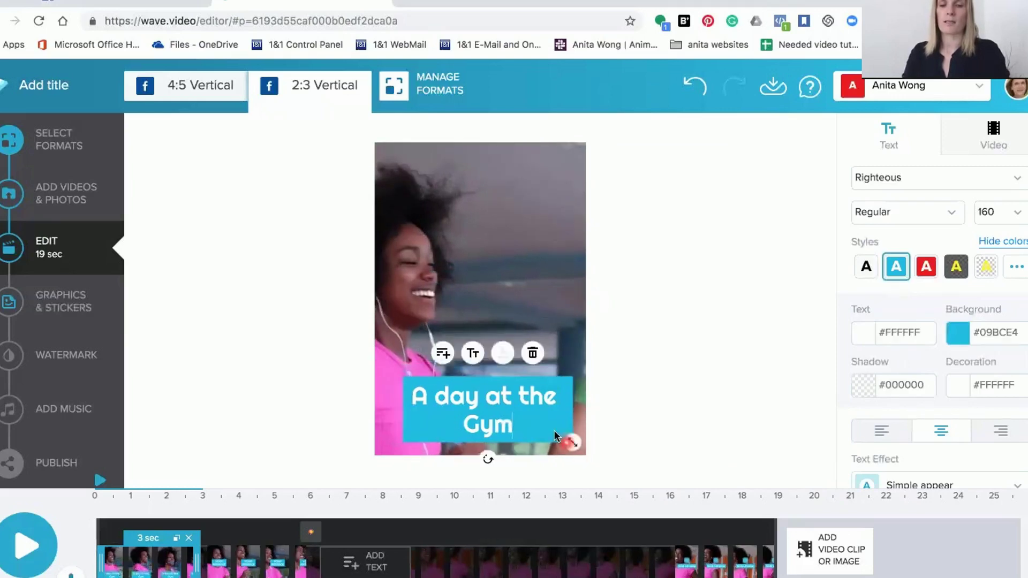
drag(533, 417, 568, 431)
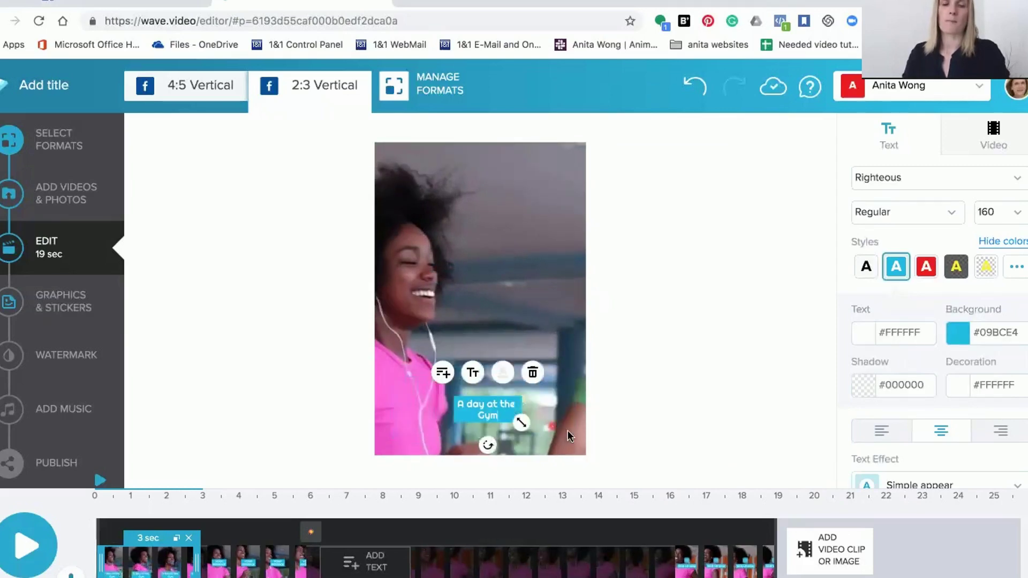
- Replace the second text block's message, from 3 to 6 seconds, with "Working Hard"
click(239, 545)
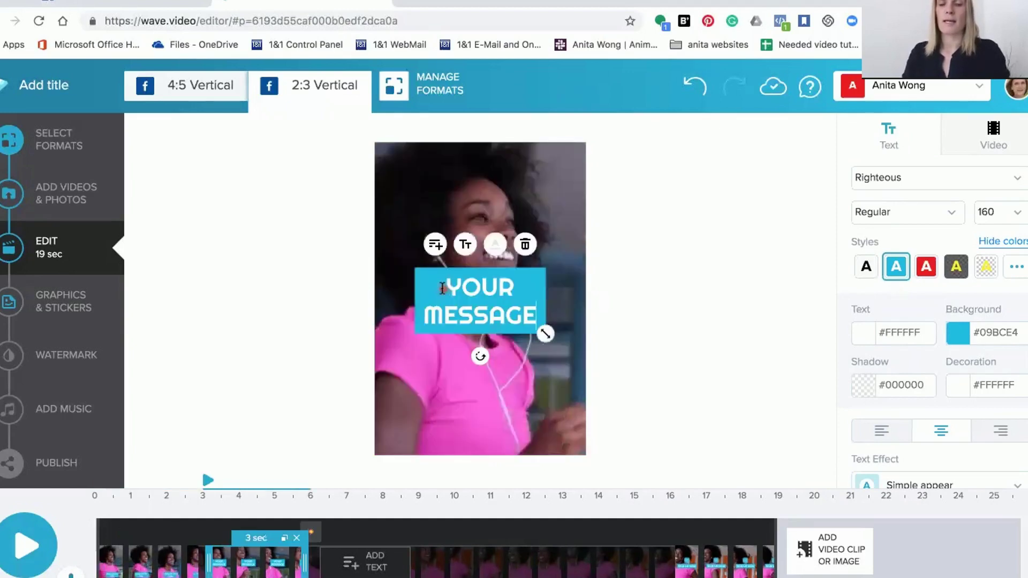
click(445, 289)
double_click(536, 312)
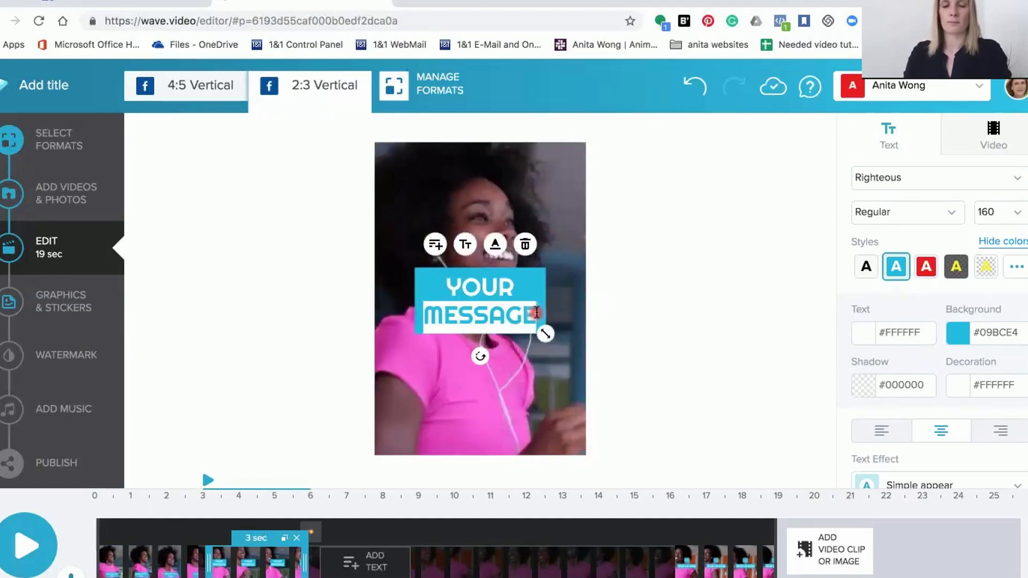
text(Work)
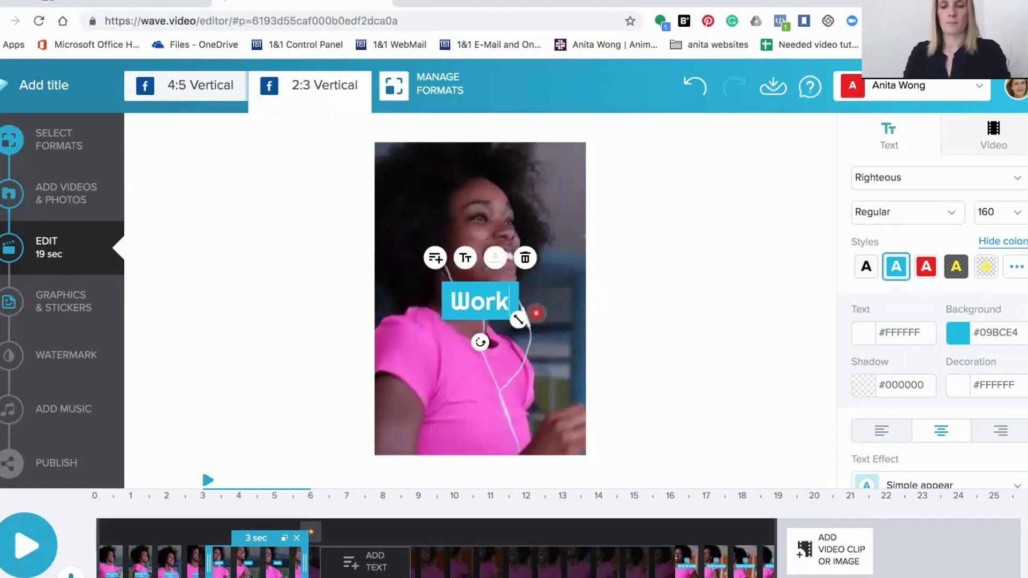
text(ing Hard)
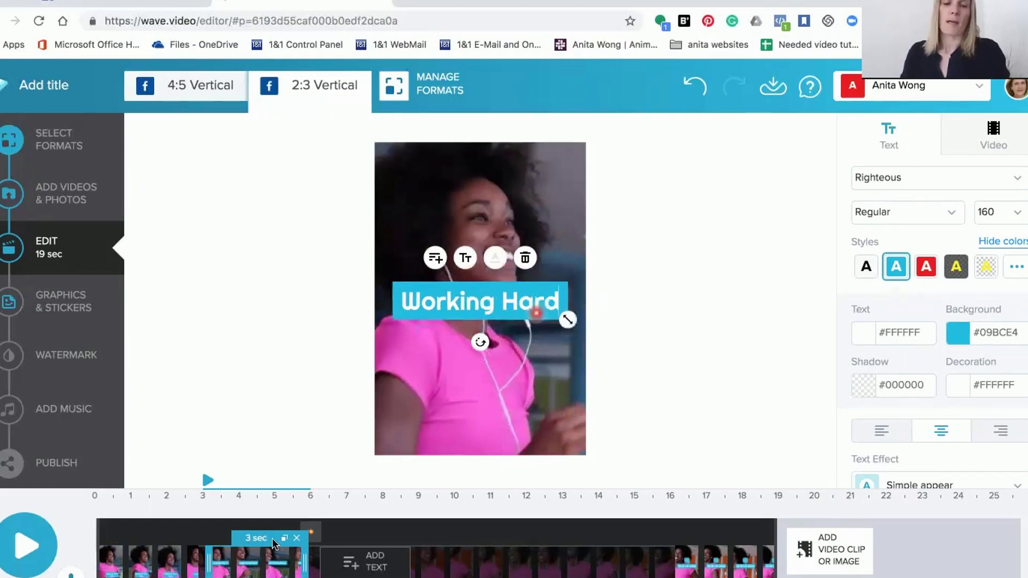
- Shift the "Working Hard" text block to about 5.5 to 8.5 seconds, in line with the burst sticker, and preview the playback
drag(273, 544, 346, 557)
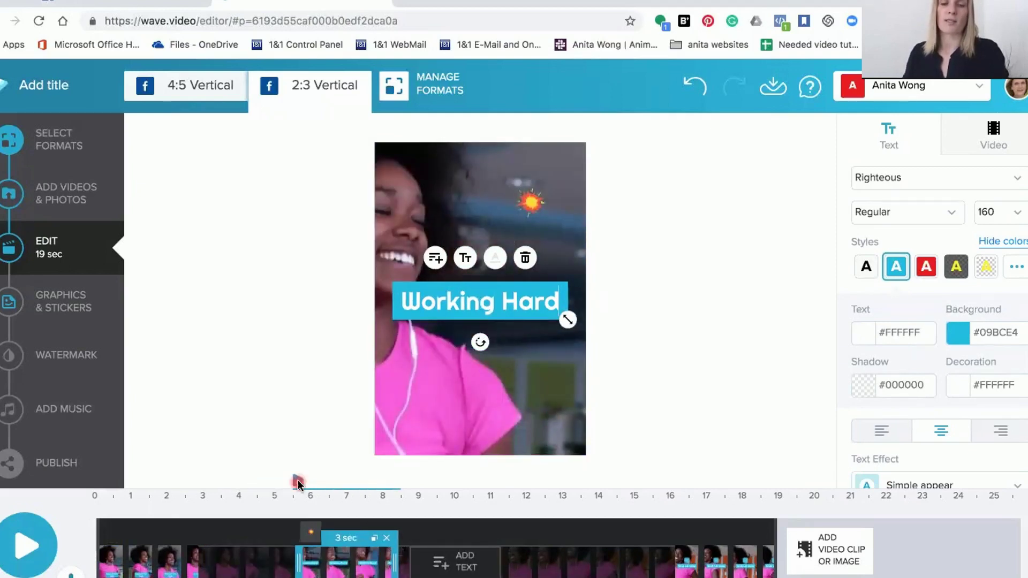
key(space)
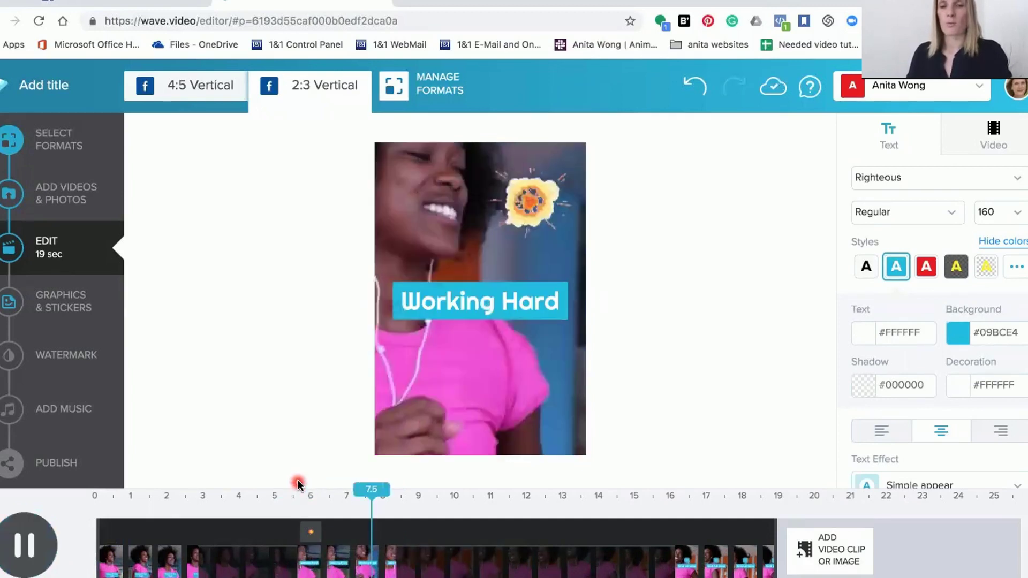
click(17, 549)
key(space)
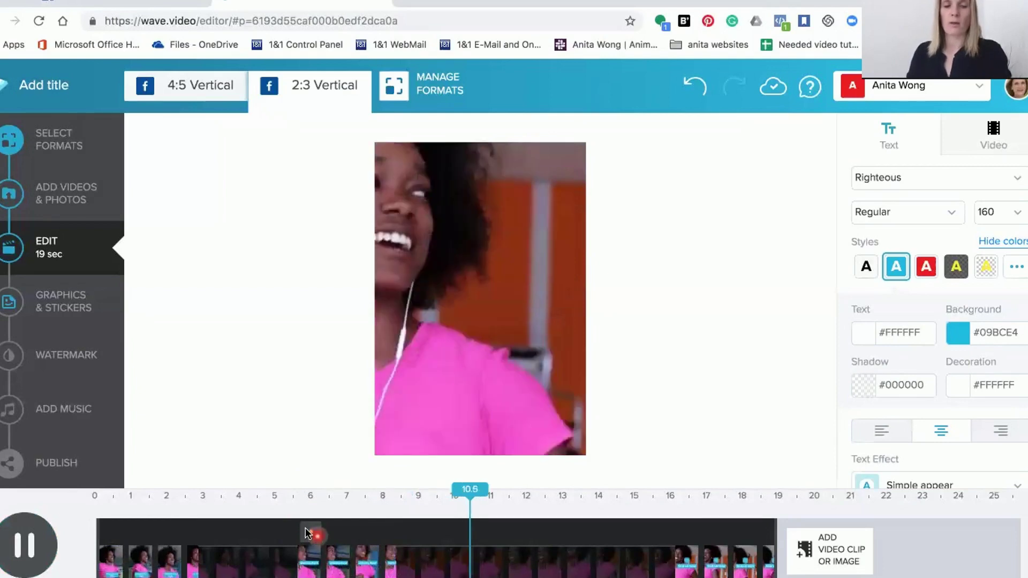
- Reposition the burst sticker in the frame to just below the "Working Hard" text
click(307, 534)
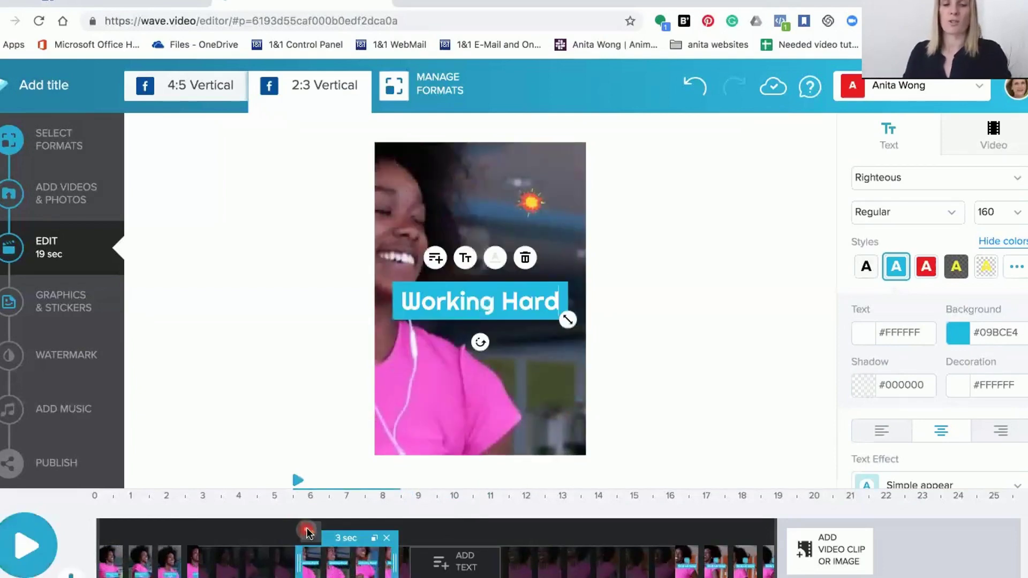
click(309, 532)
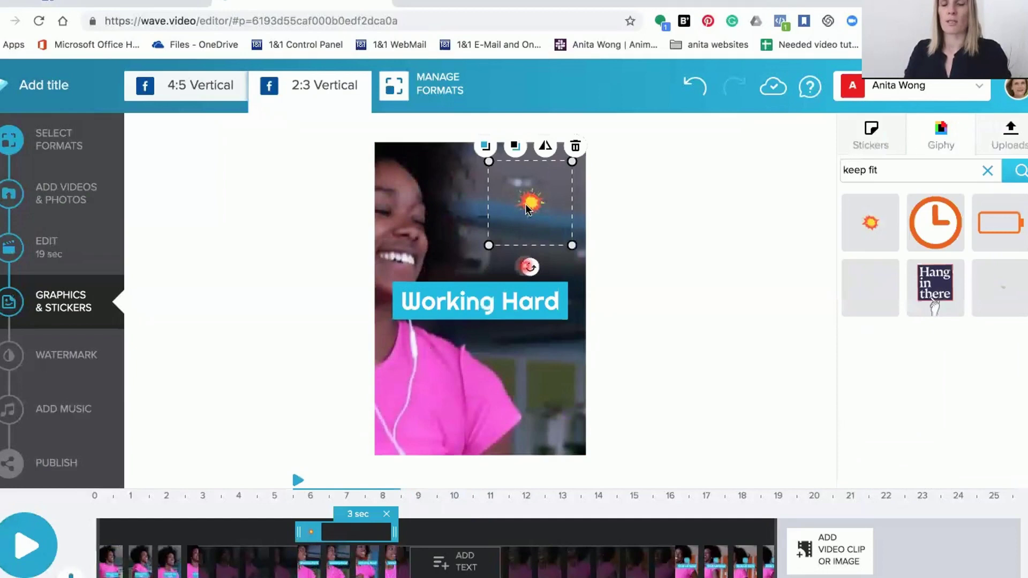
drag(532, 351, 532, 361)
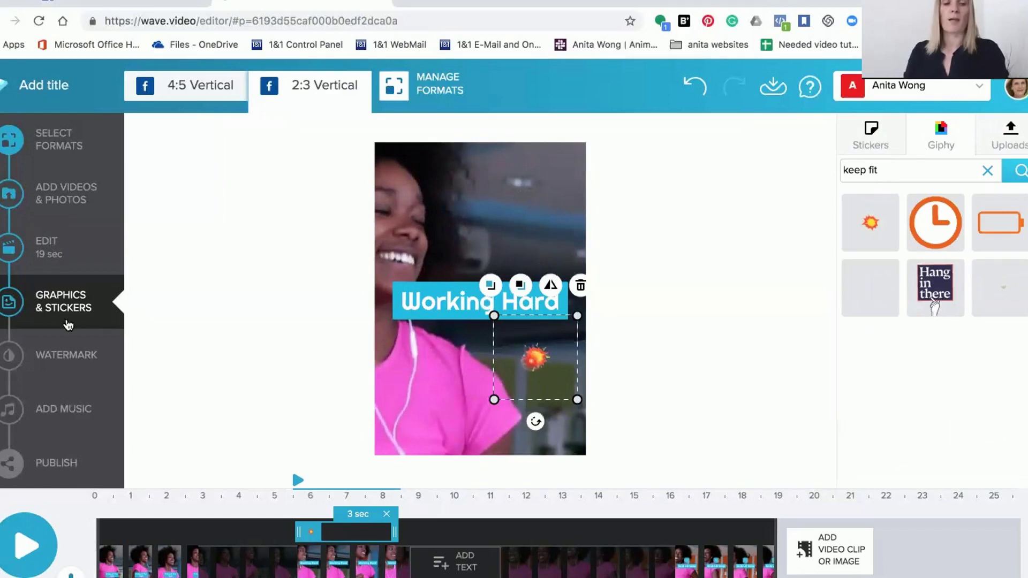
- Open the Playful category of the music library and preview the track "Summer Acoustic Pop"
click(52, 414)
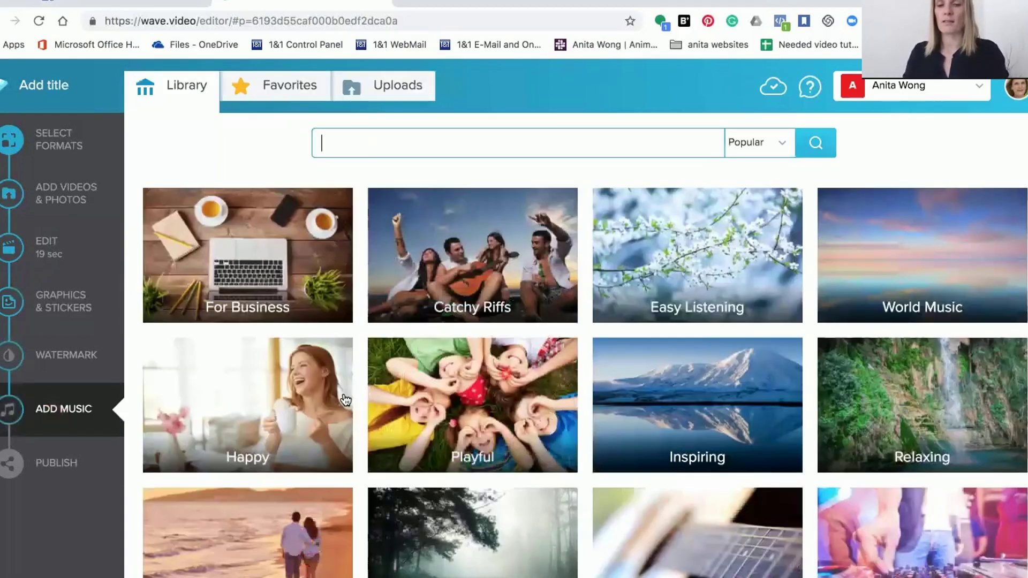
click(509, 406)
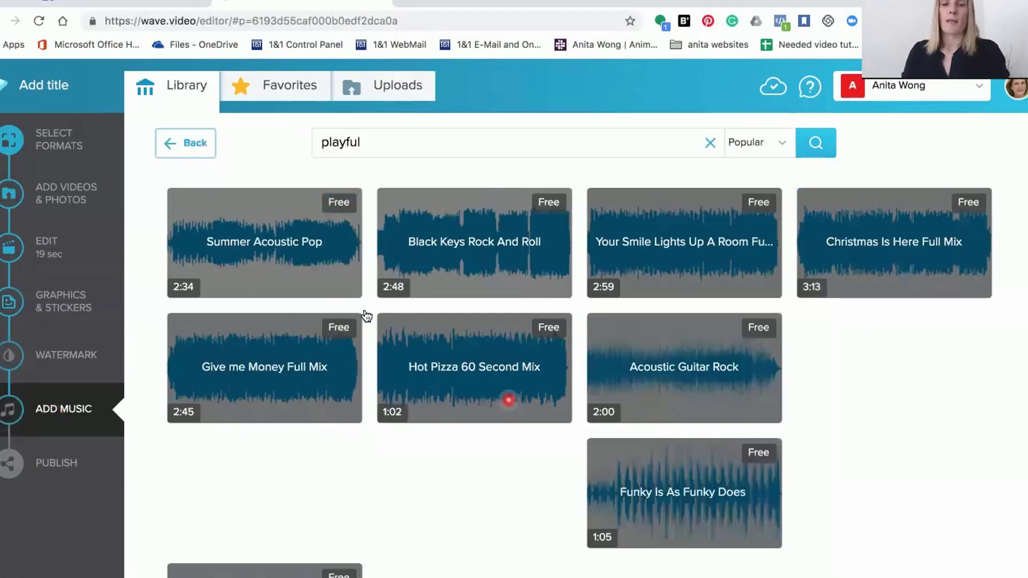
click(324, 288)
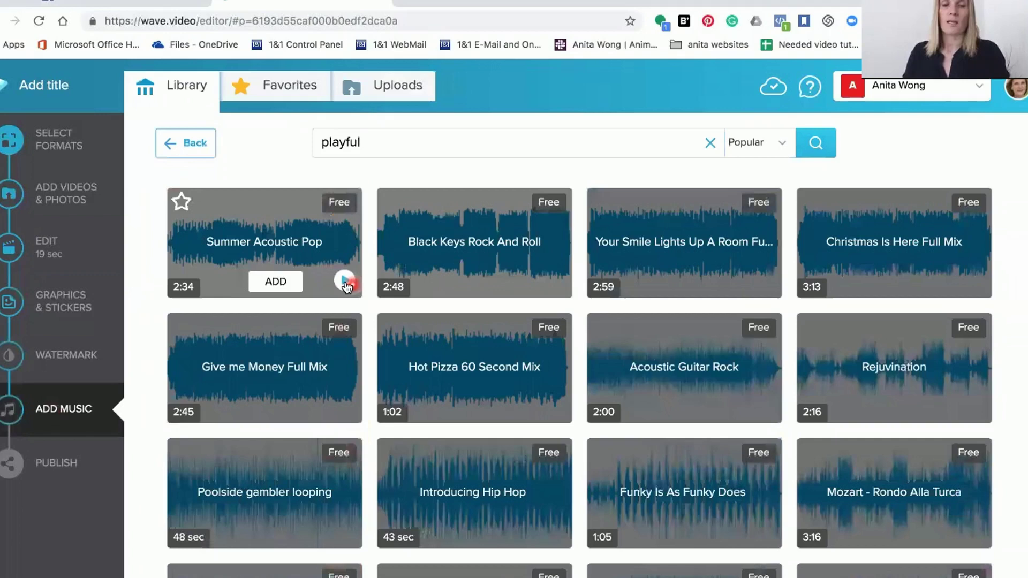
- Stop the preview of "Summer Acoustic Pop" and add the track to the video
click(346, 283)
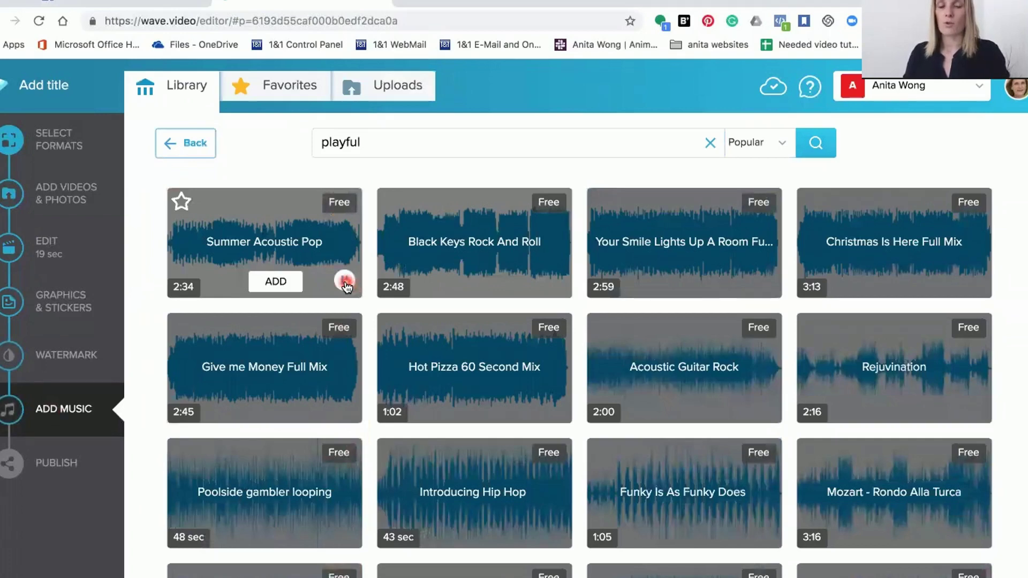
click(272, 283)
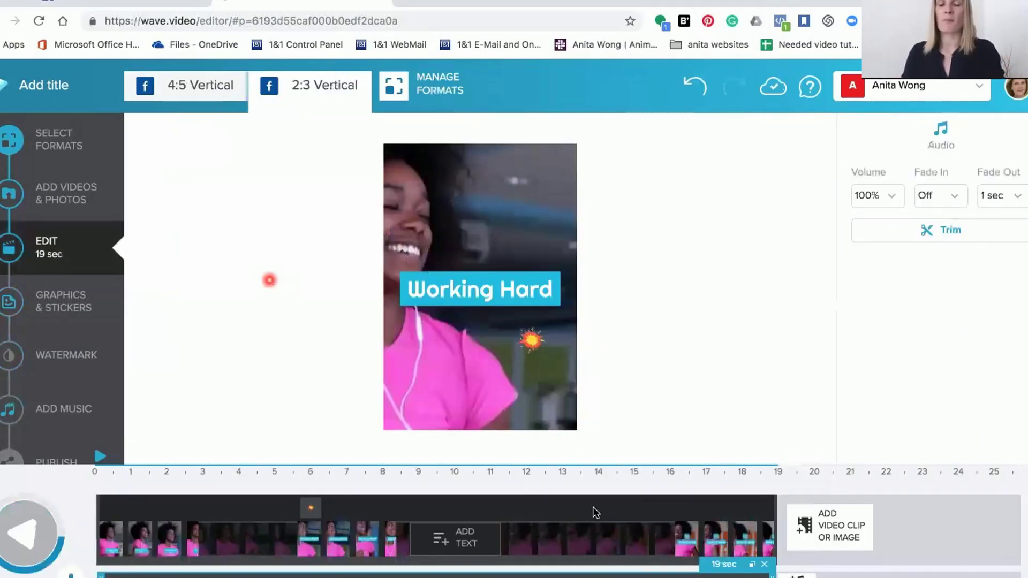
- Trim the added music track to its 19-second section from 40.6 to 59.6 seconds, playing the selection before applying it
click(630, 574)
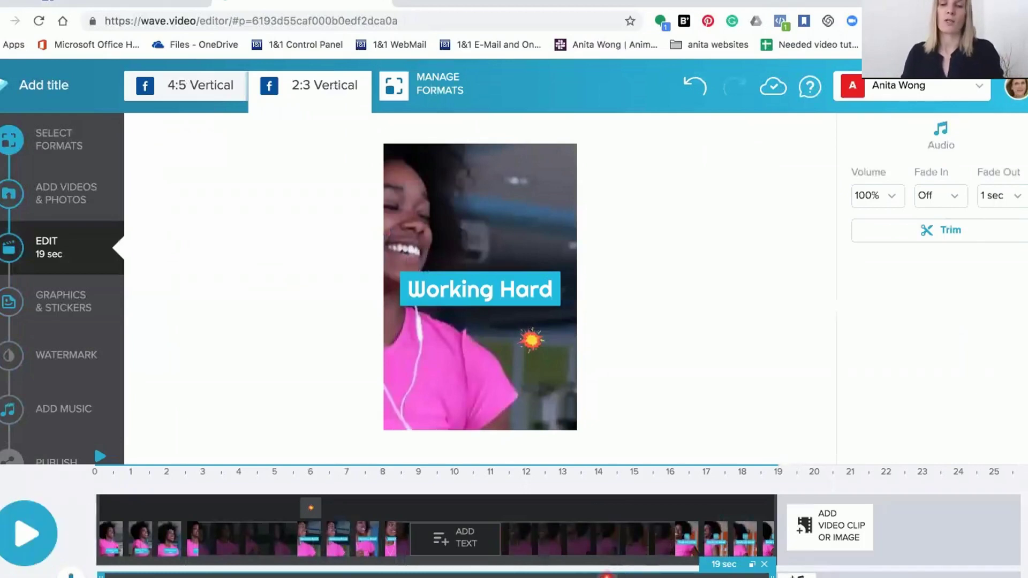
click(935, 235)
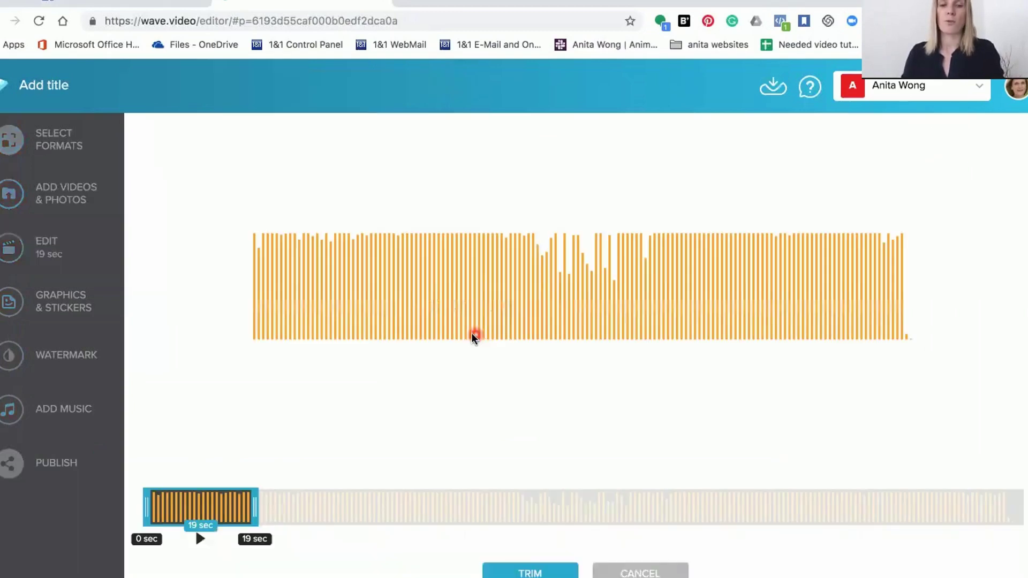
click(360, 500)
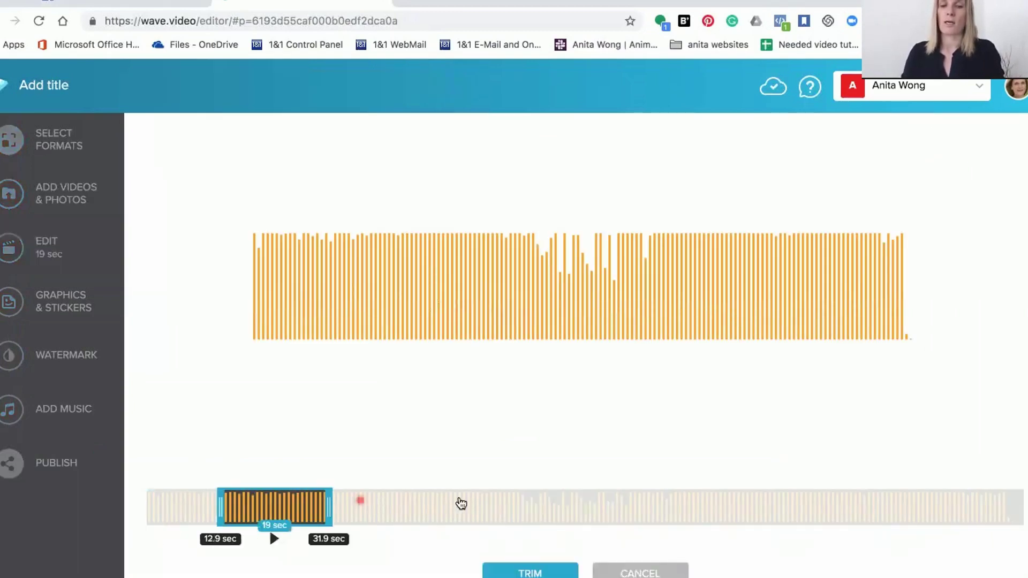
click(459, 501)
click(431, 537)
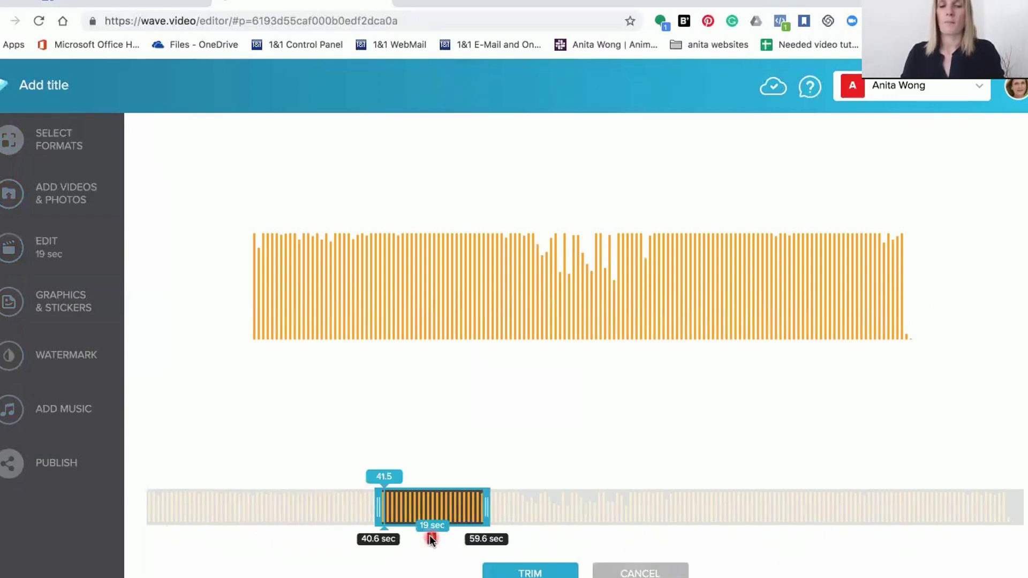
click(566, 571)
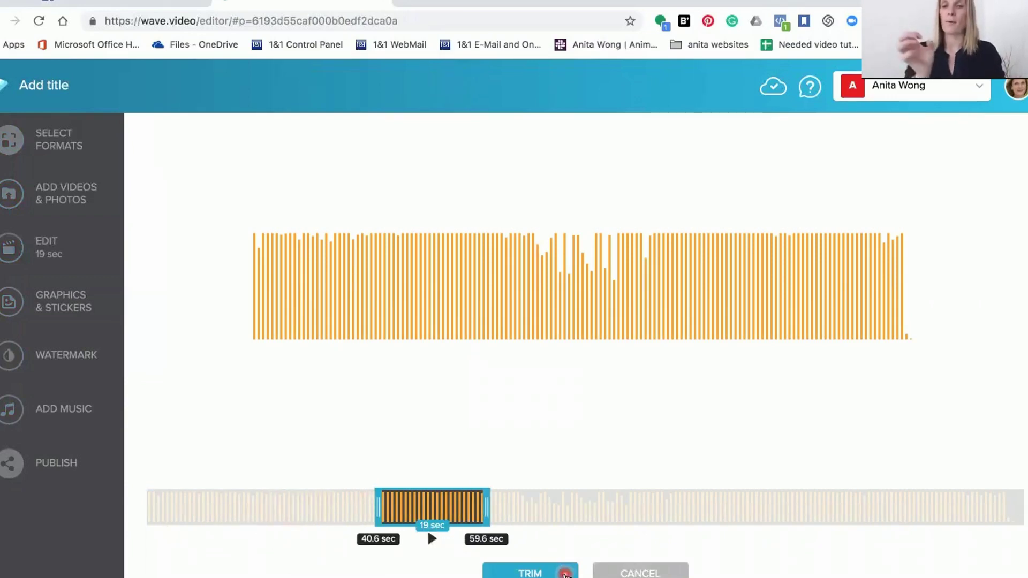
click(566, 573)
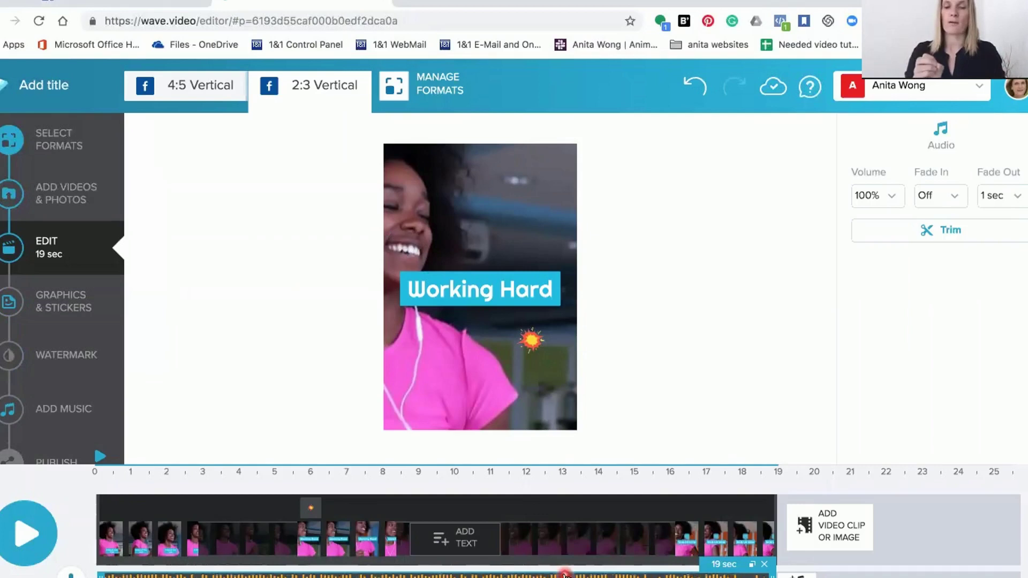
- Go to the publishing options, look over the Facebook, YouTube and Twitter sharing choices, and open the video download page
click(74, 371)
click(52, 456)
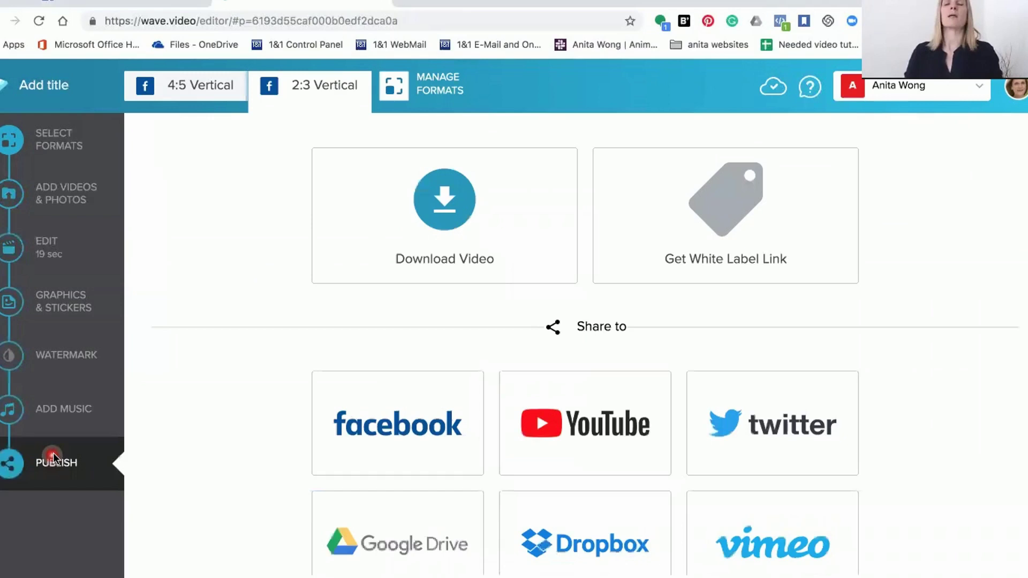
click(386, 381)
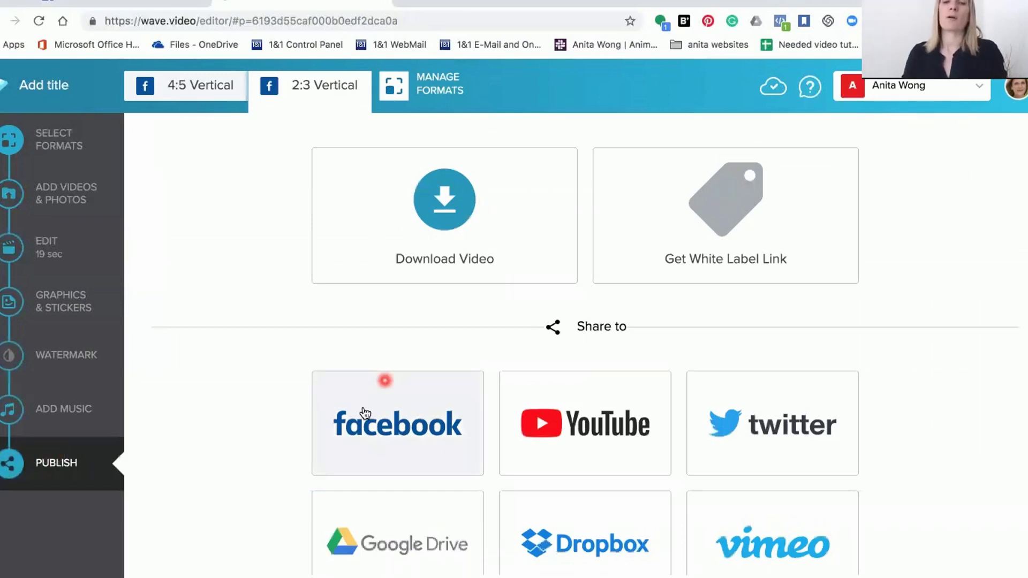
click(367, 406)
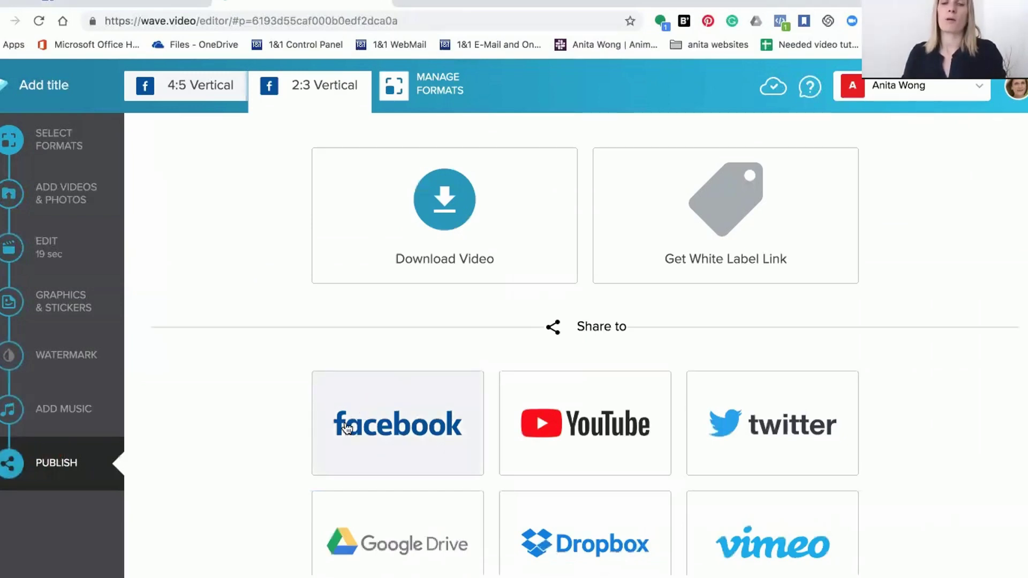
click(588, 419)
click(761, 418)
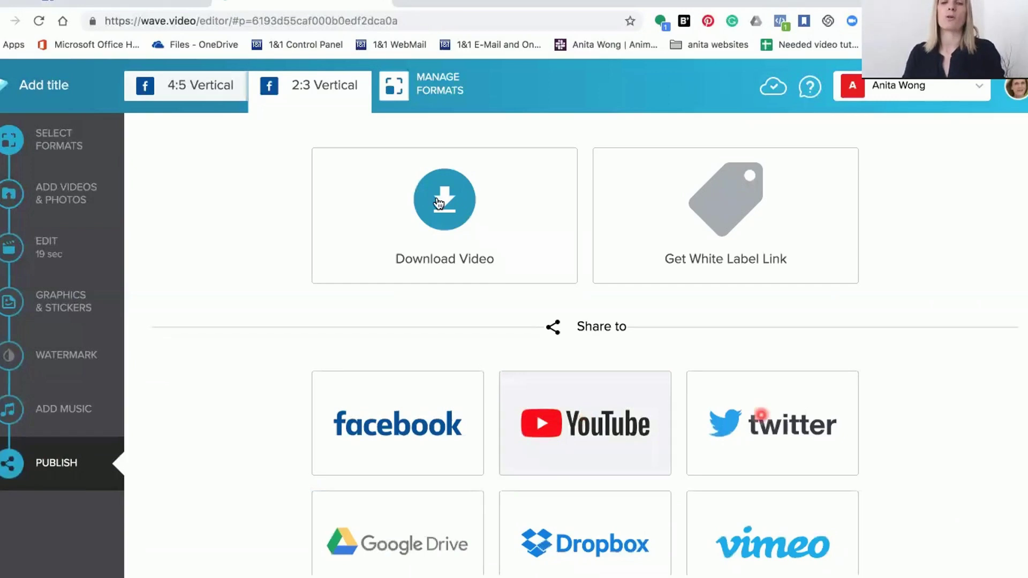
click(439, 203)
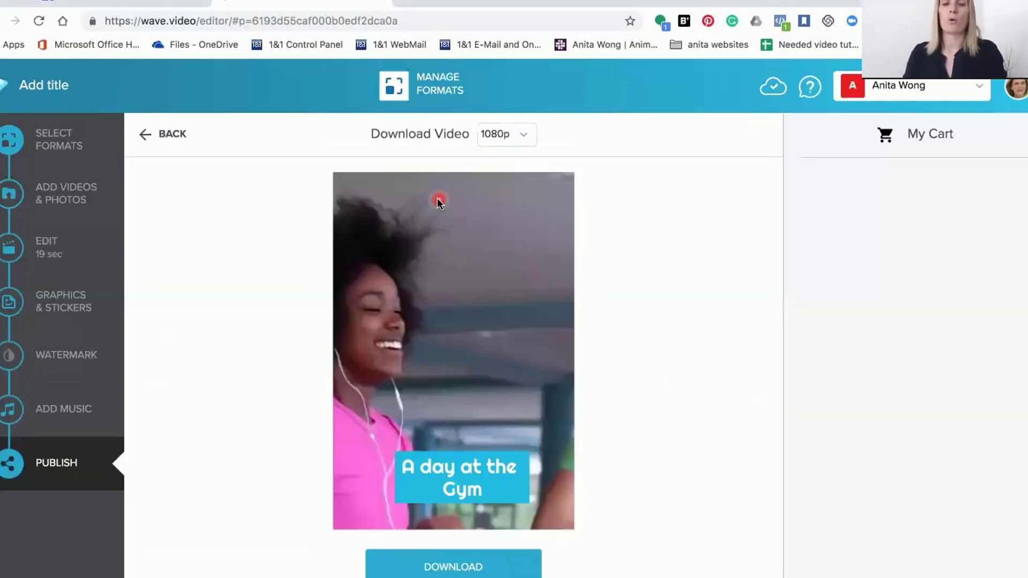